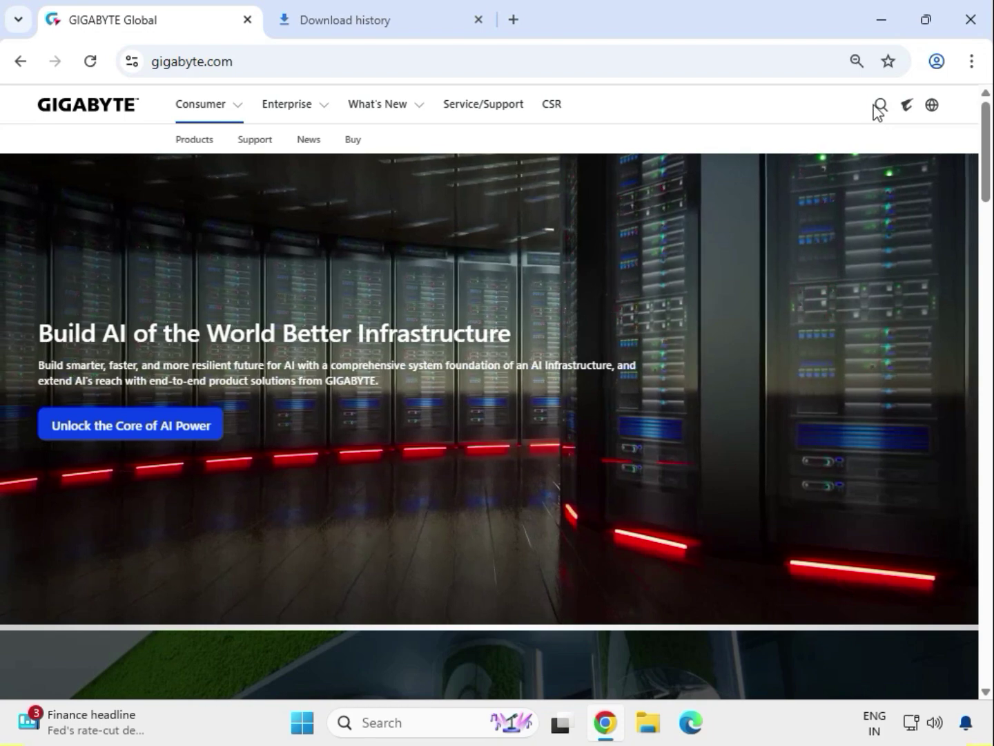
- Search the GIGABYTE site for "Z790 AERO G"
click(879, 106)
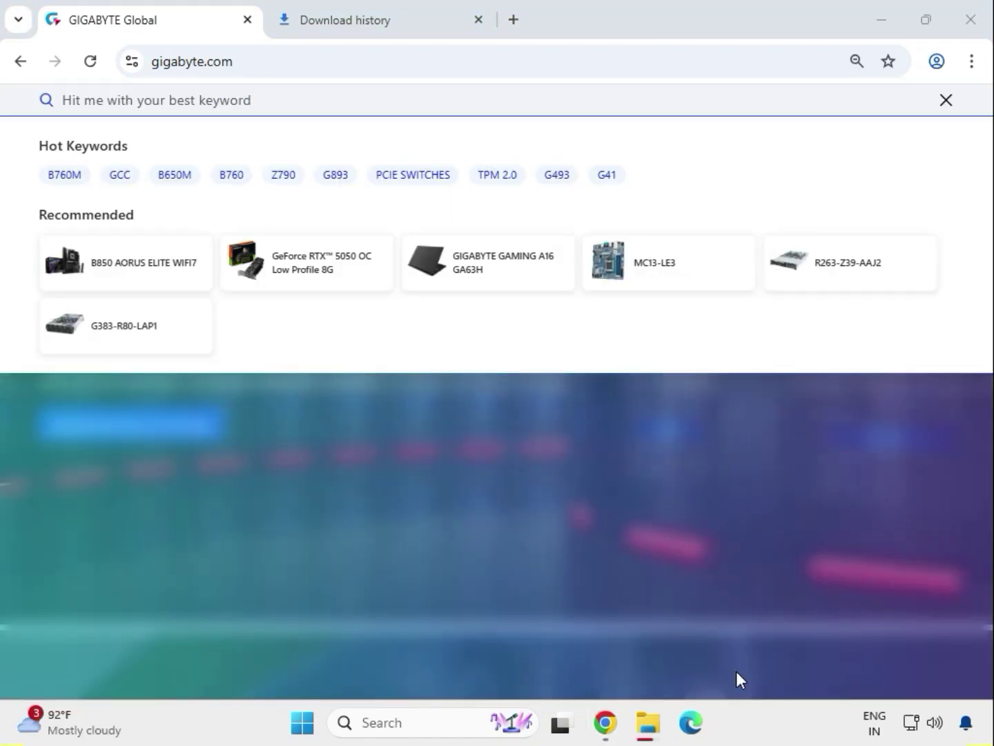
click(184, 107)
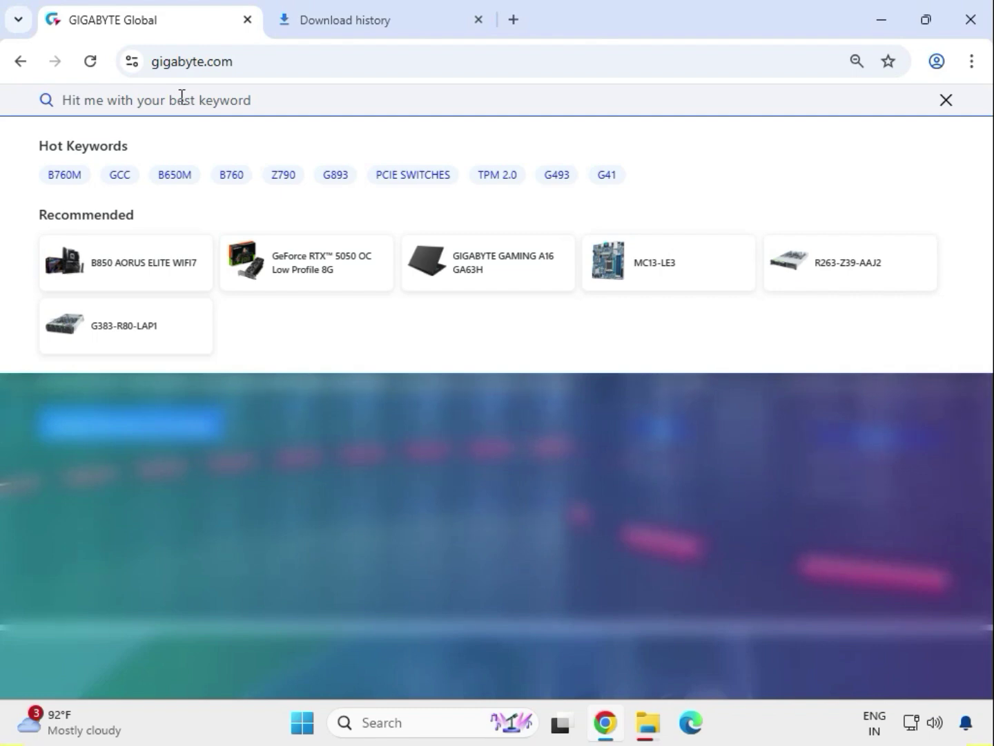
text(Z7)
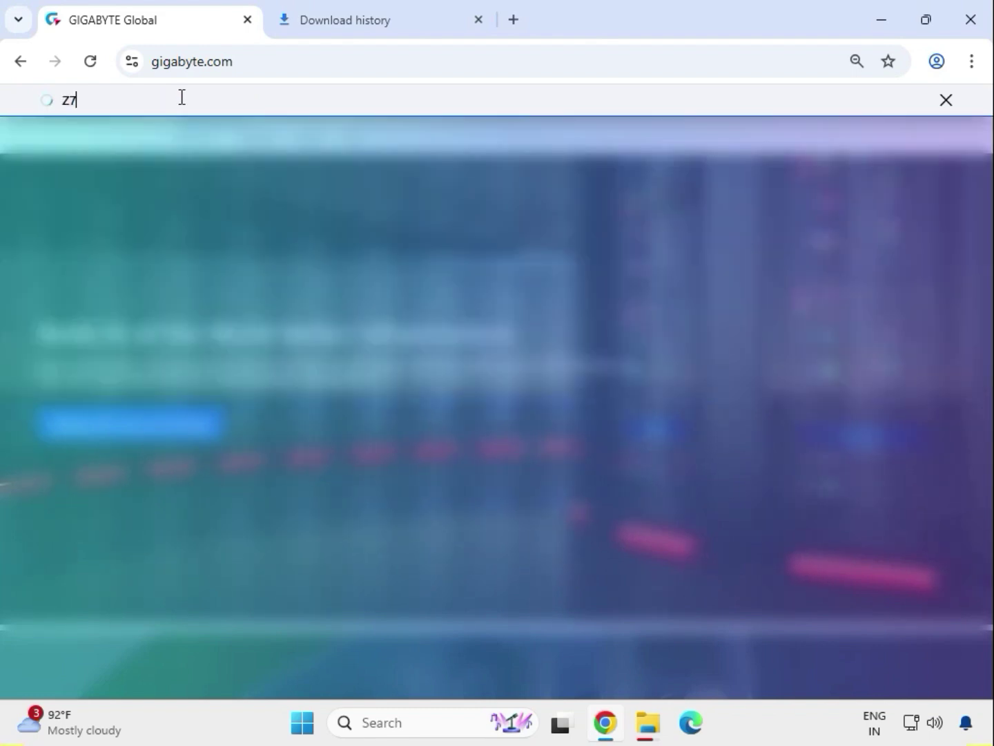
text(90 A)
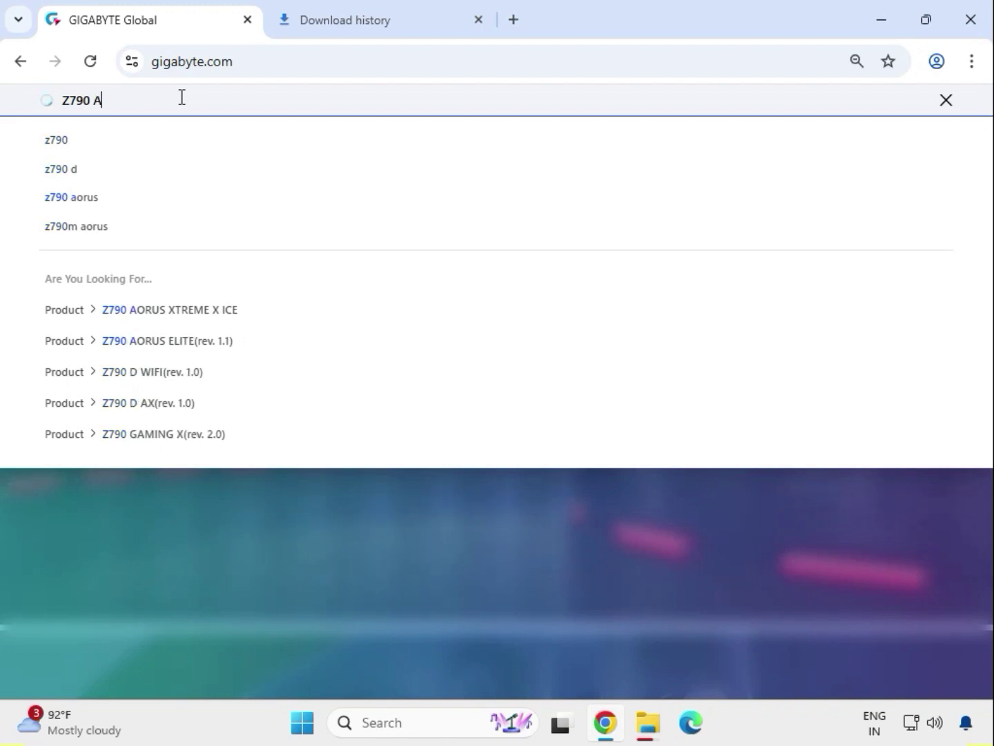
text(ERO)
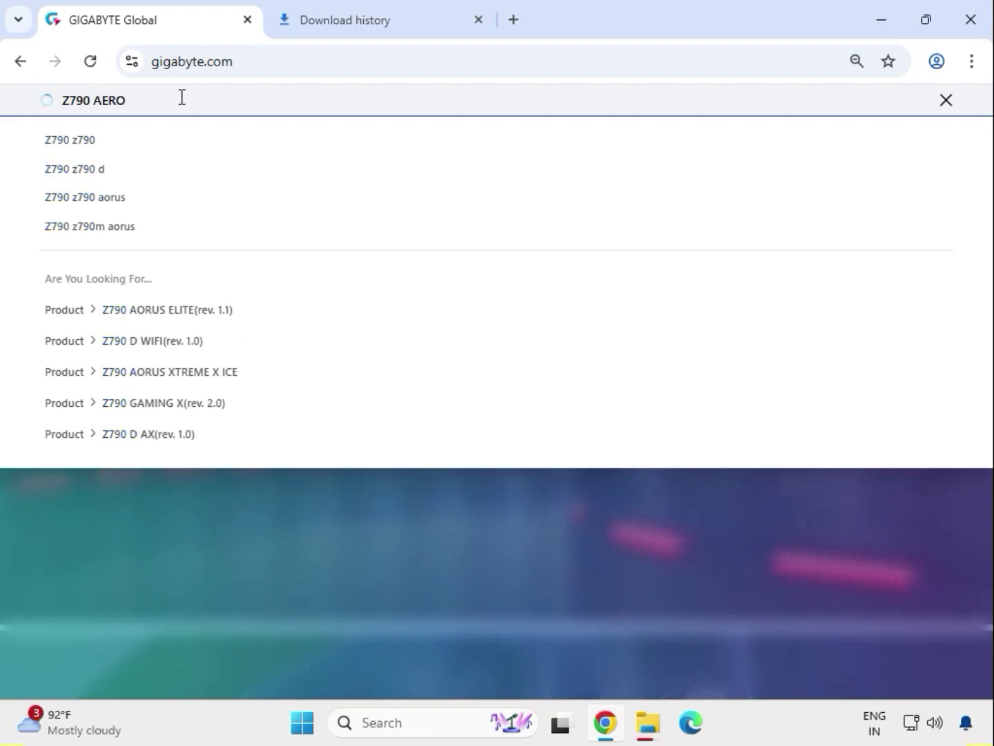
text( G)
key(Return)
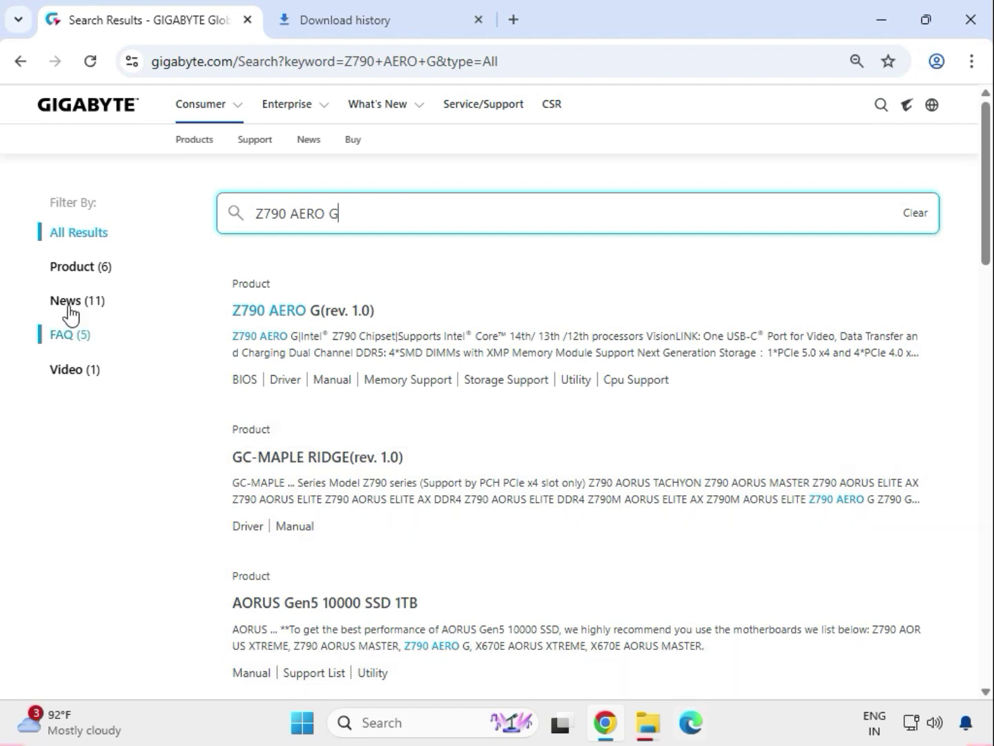
- Filter the search results to products and open the support page of the Z790 AERO G (rev. 1.0)
click(96, 271)
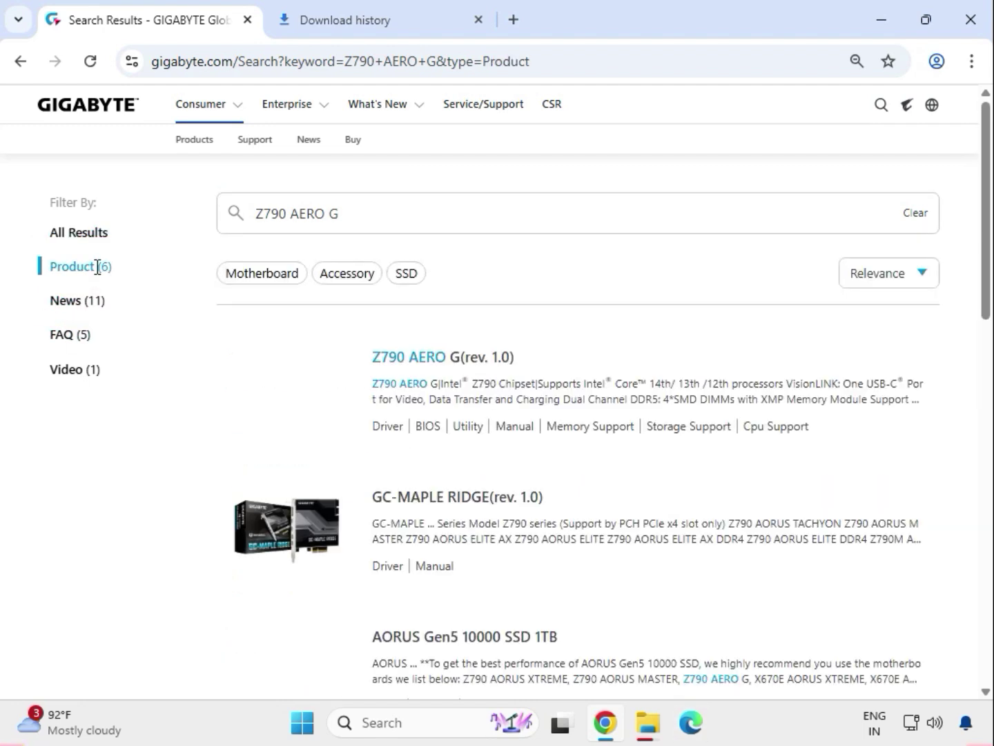
click(443, 363)
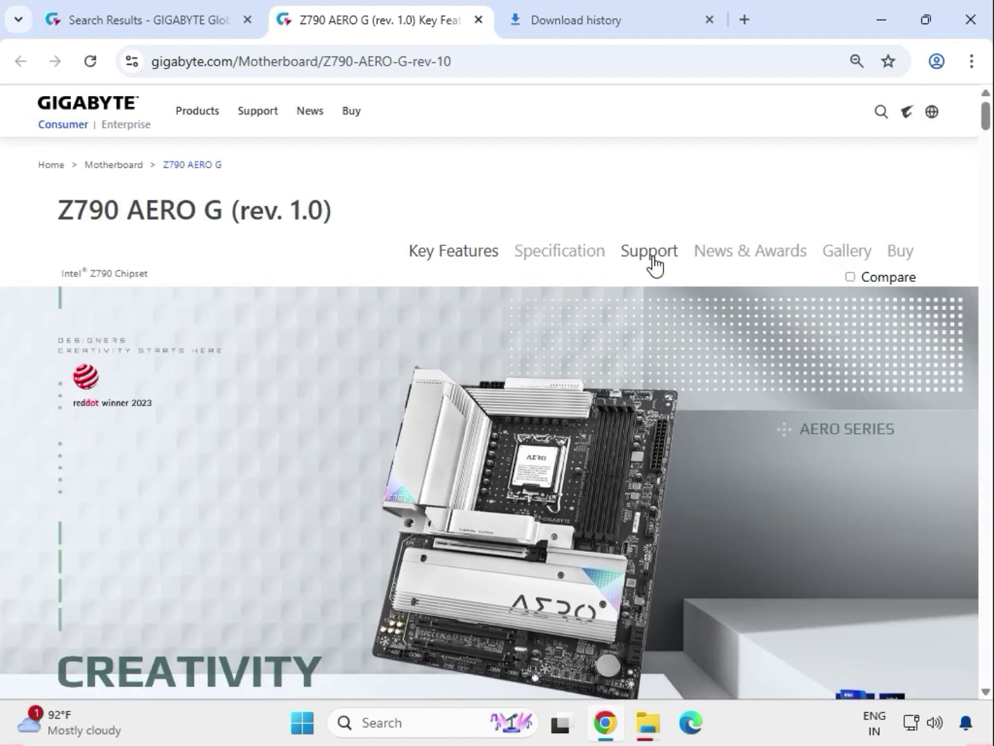
click(655, 264)
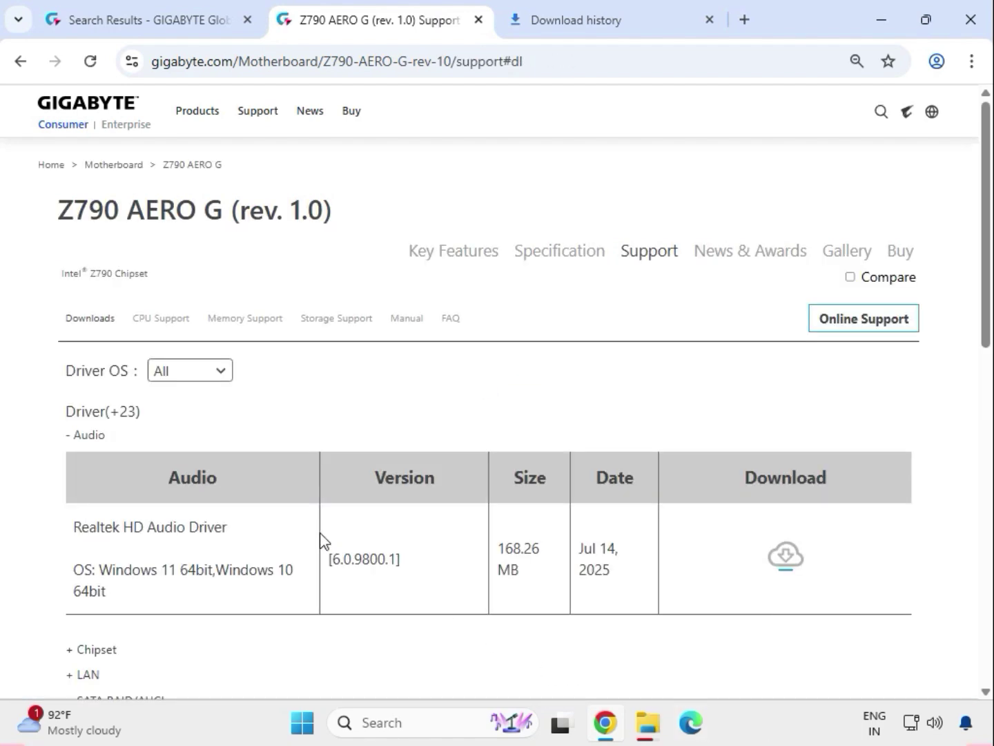
- Set the driver OS to Windows 11 64bit and download the Realtek HD Audio Driver
click(220, 379)
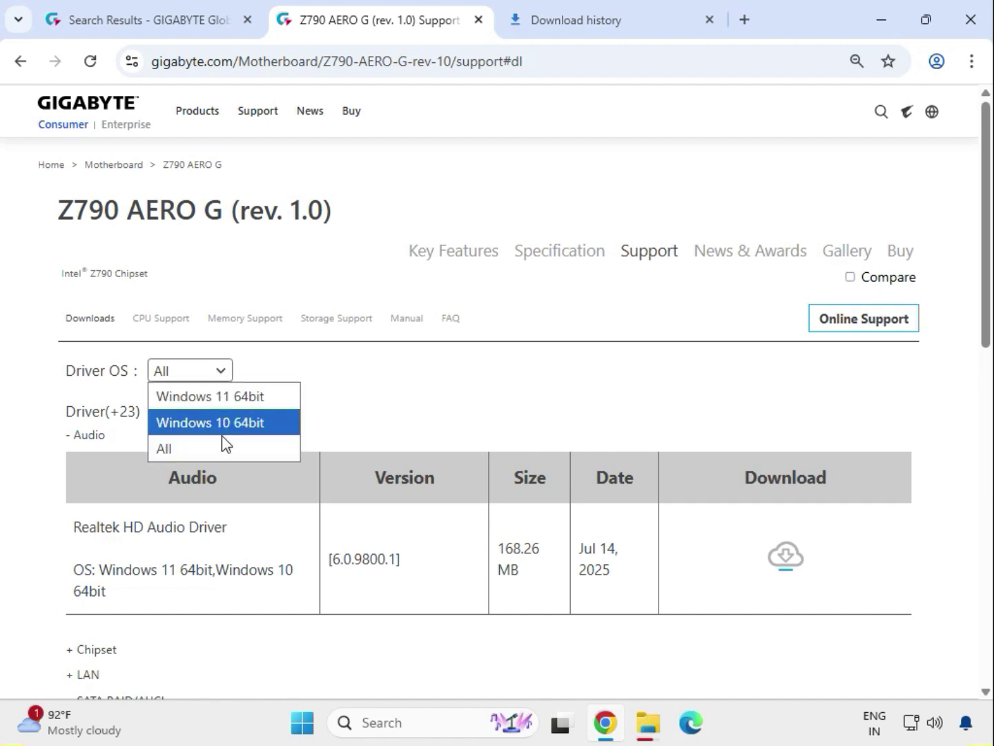
click(223, 397)
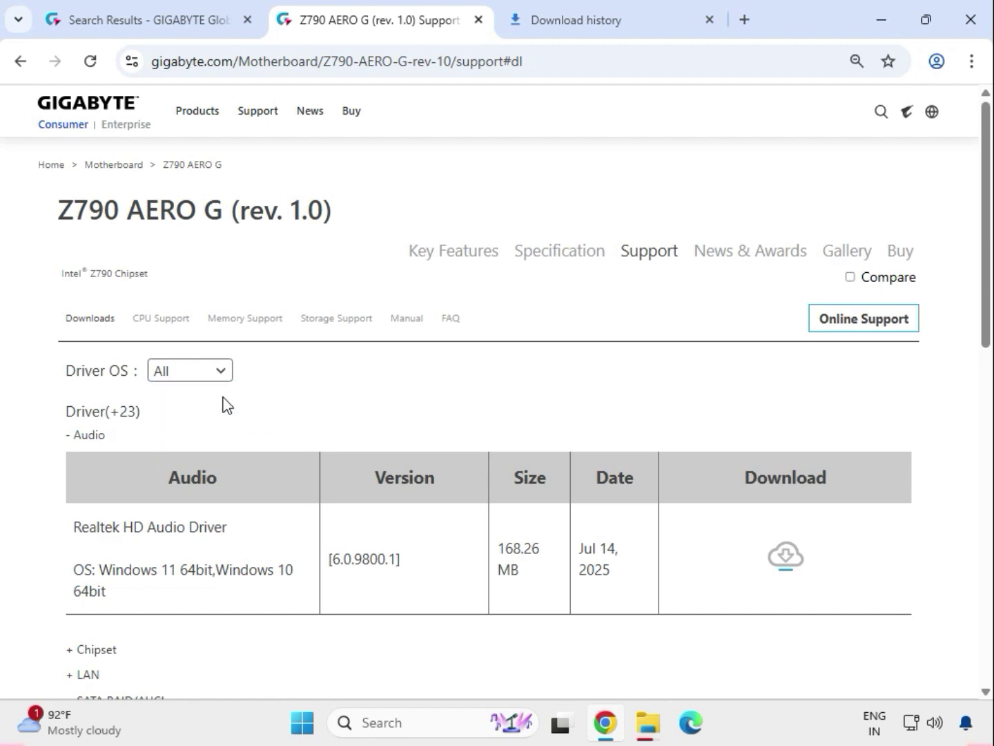
drag(123, 436, 68, 440)
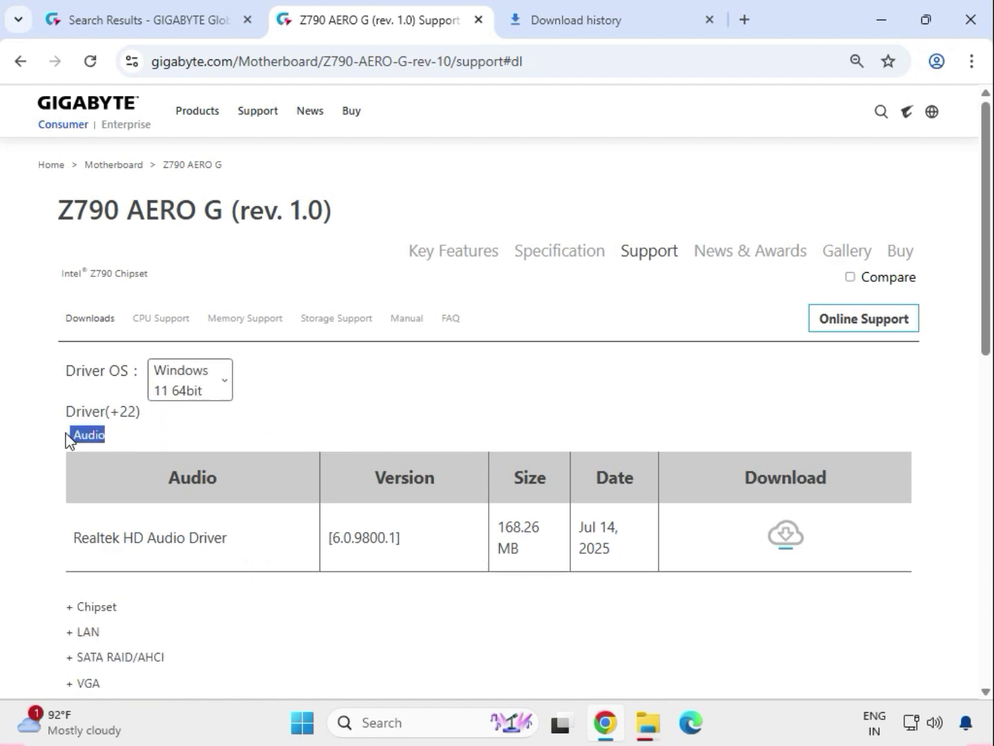
drag(83, 532, 228, 556)
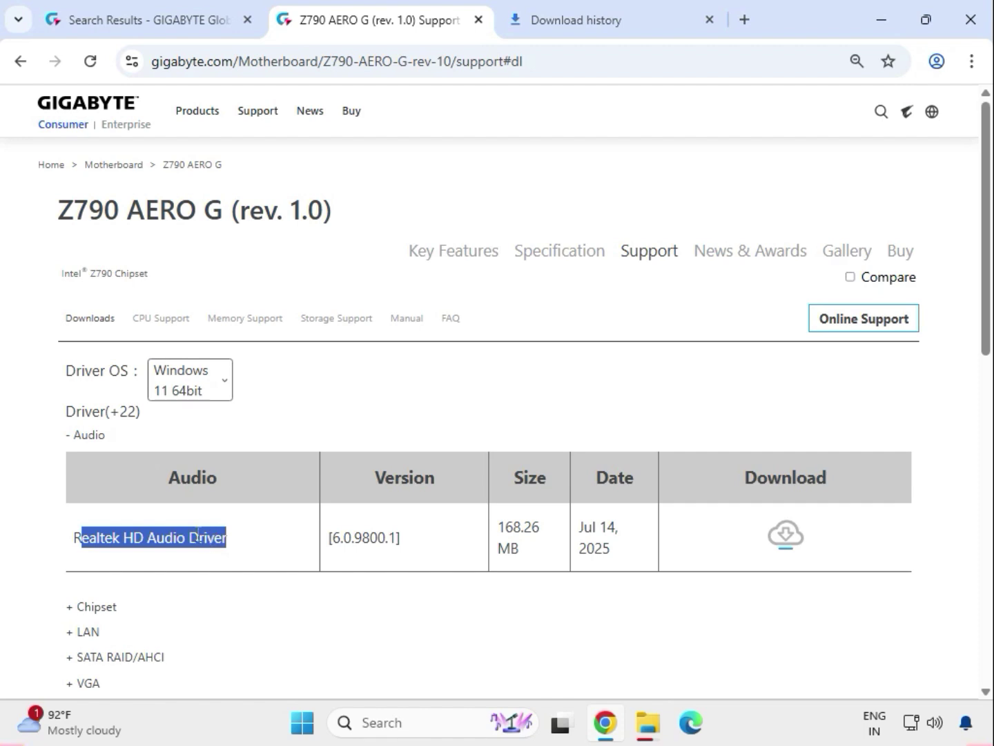
drag(133, 538, 208, 540)
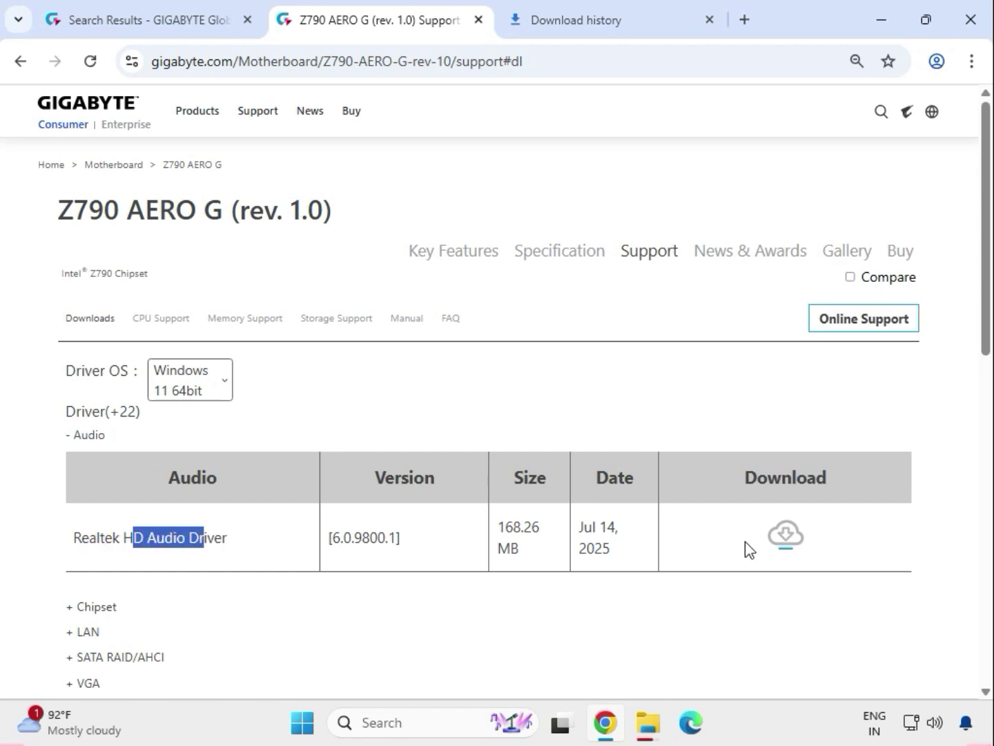
click(787, 537)
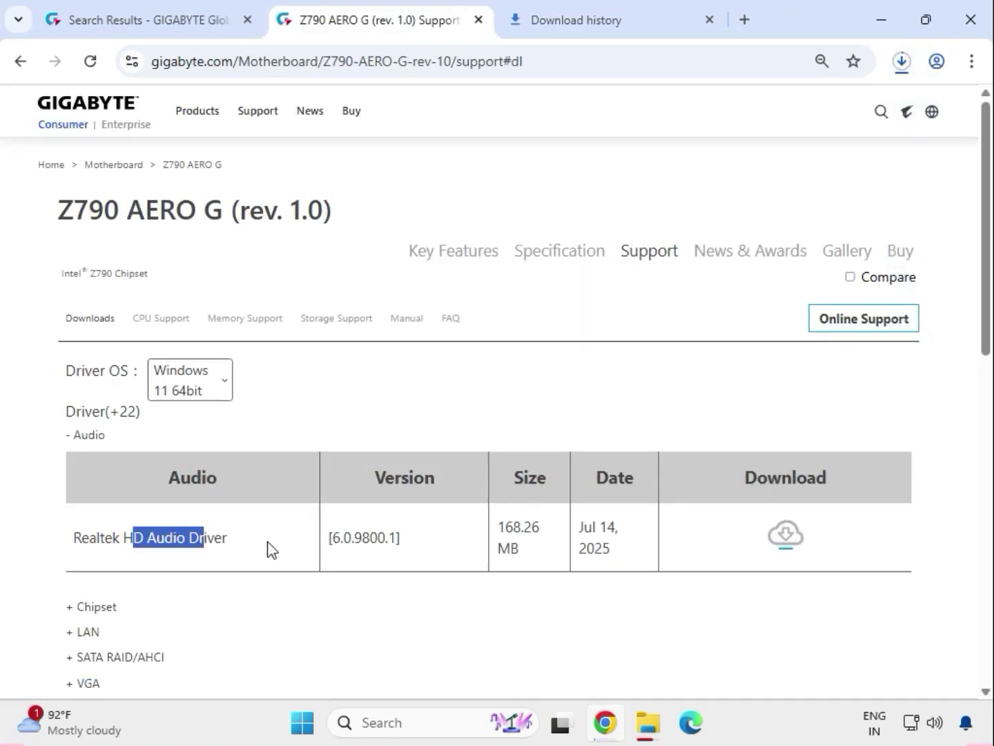
- Expand the Chipset driver category and download the Intel Serial I/O driver
scroll(270, 549, down, 1)
drag(125, 516, 80, 518)
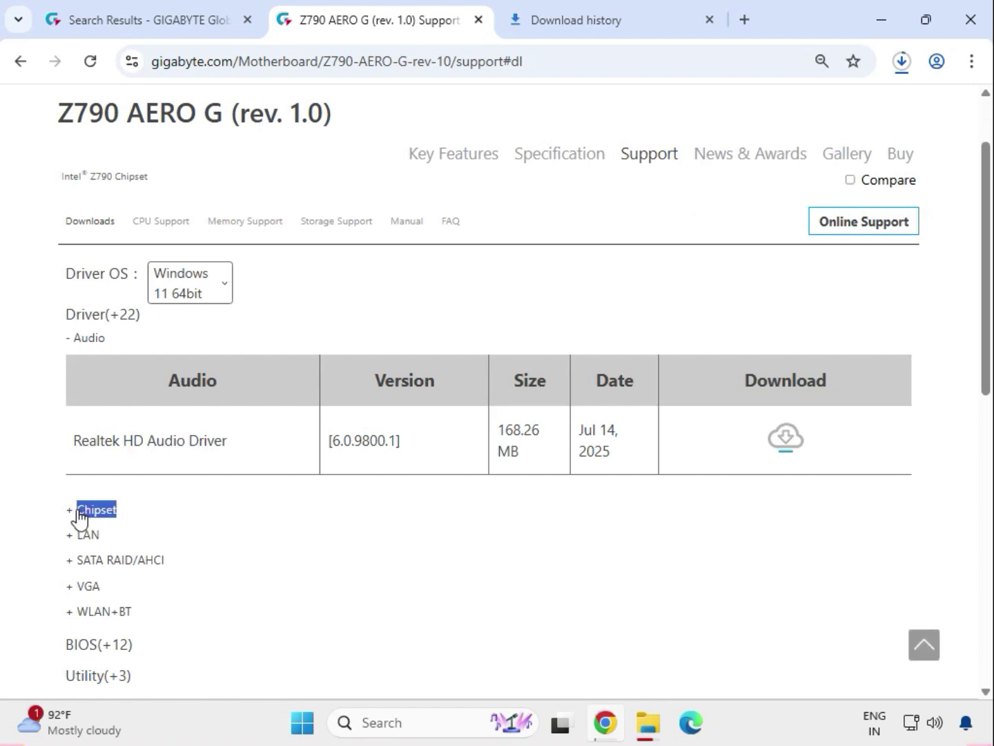
scroll(215, 557, down, 2)
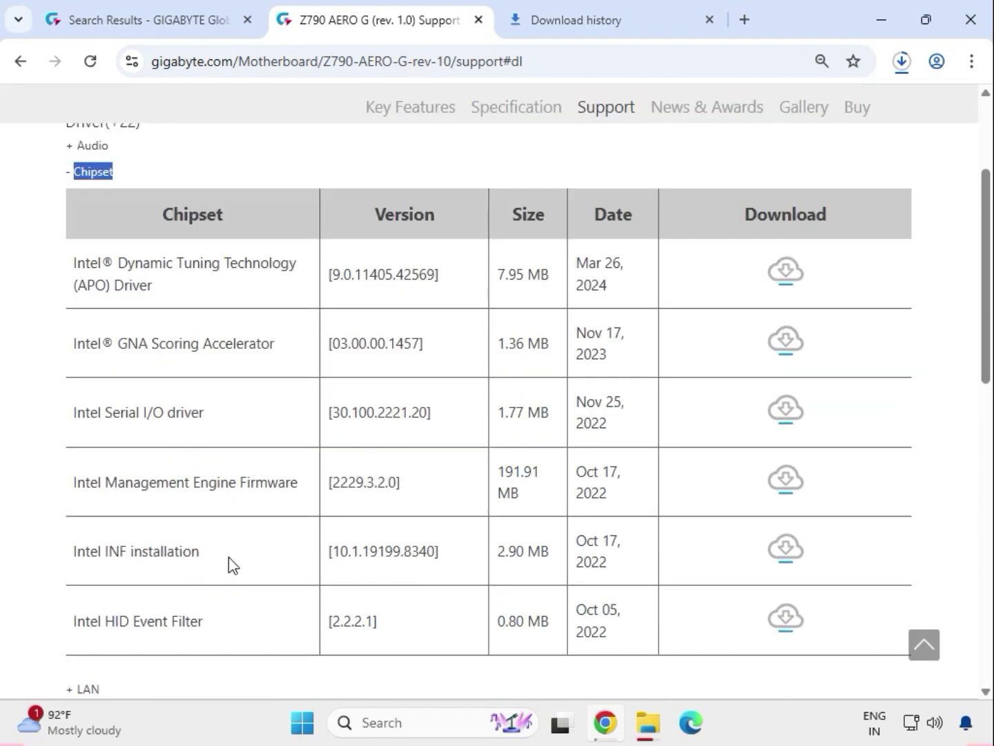
drag(77, 415, 253, 427)
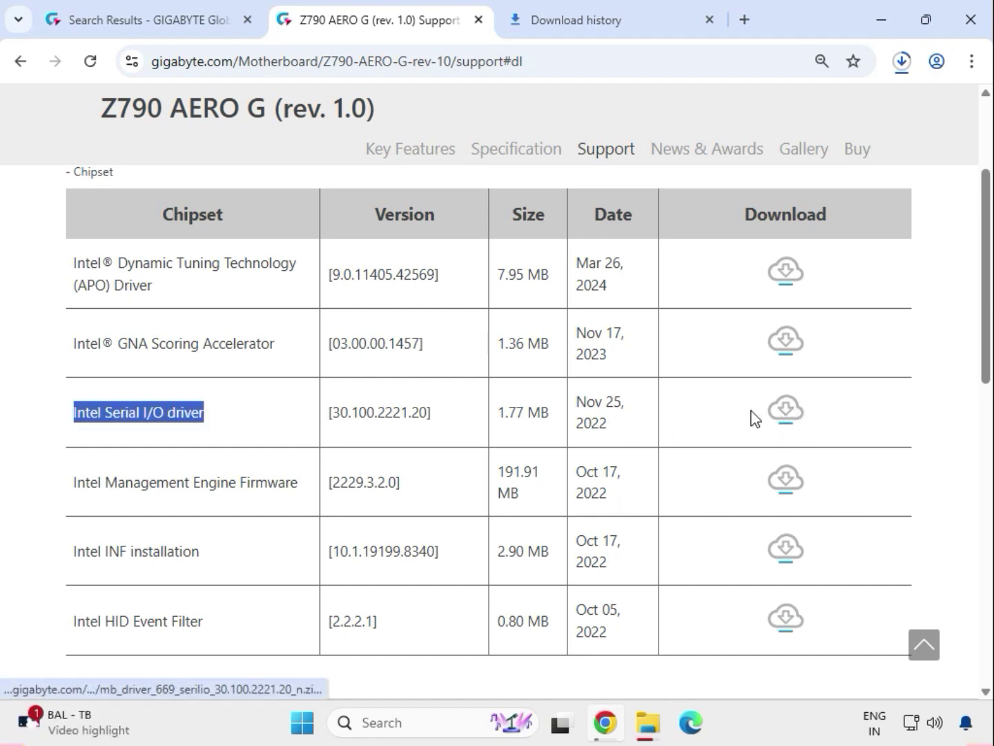
drag(755, 417, 805, 414)
click(787, 420)
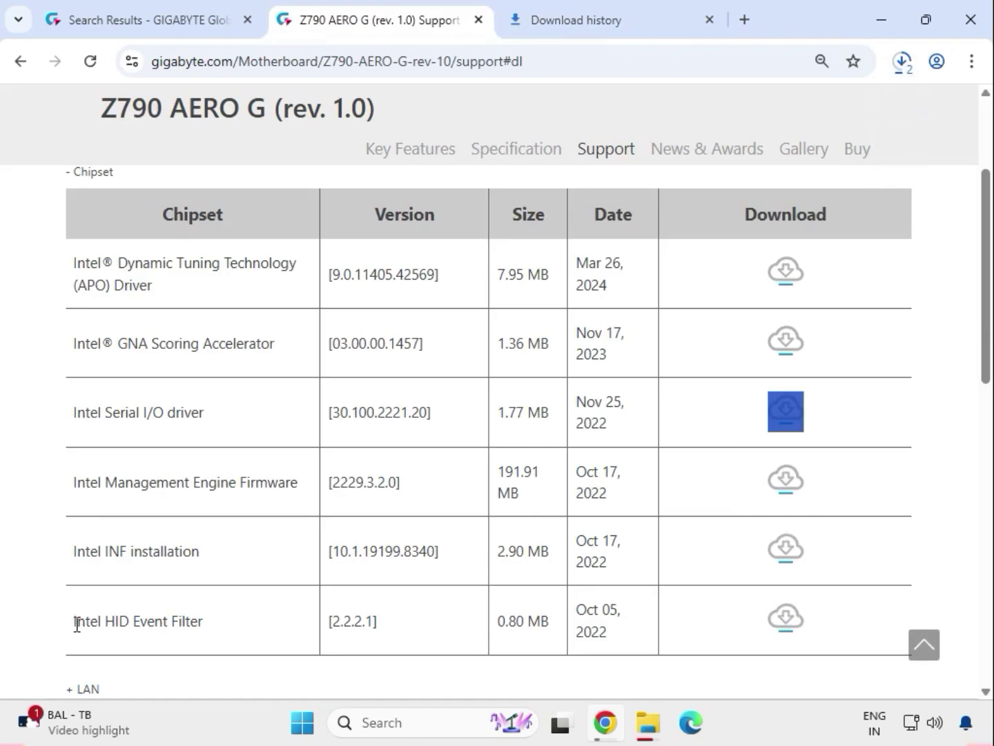
- Download the Intel HID Event Filter and the Intel INF installation from the chipset drivers
drag(77, 624, 228, 626)
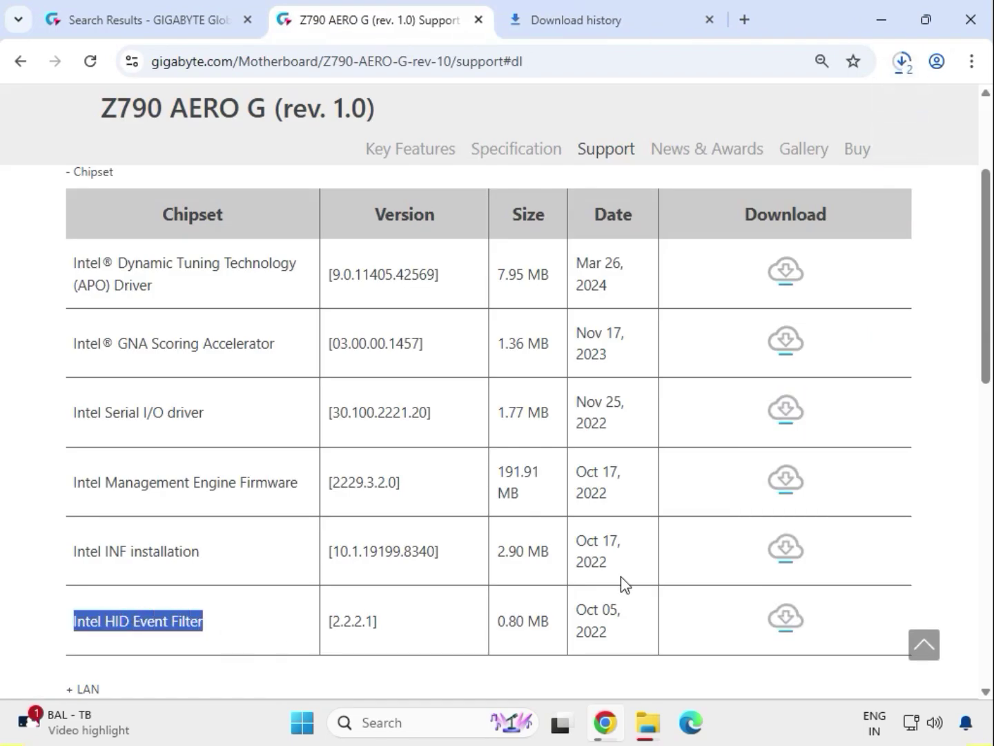
click(787, 627)
drag(103, 551, 235, 565)
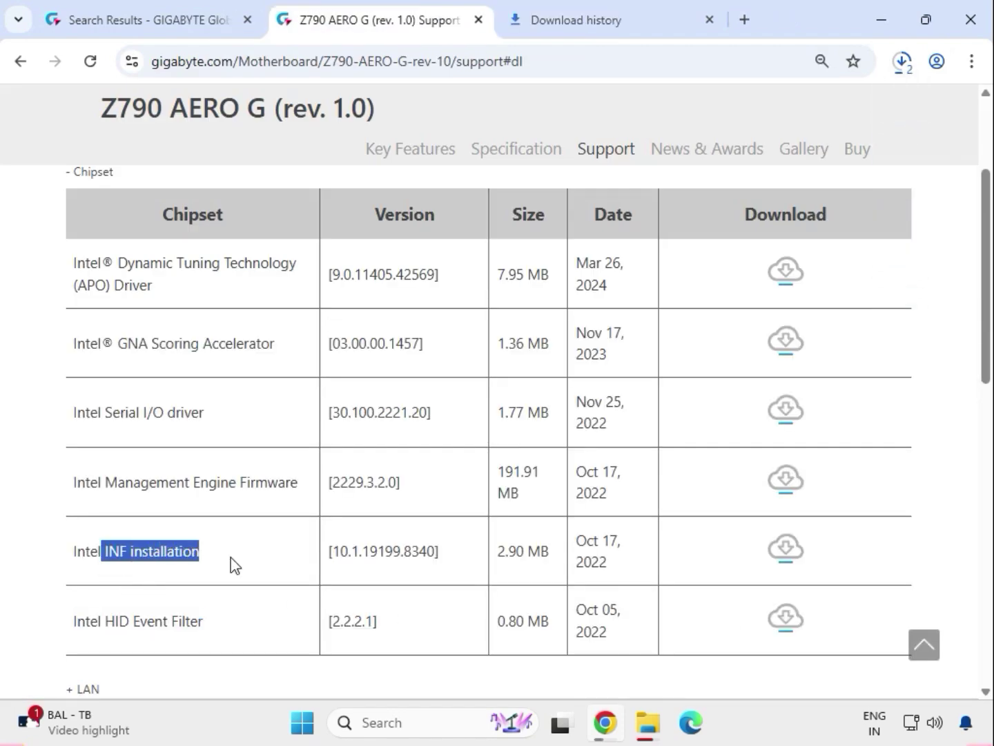
click(787, 550)
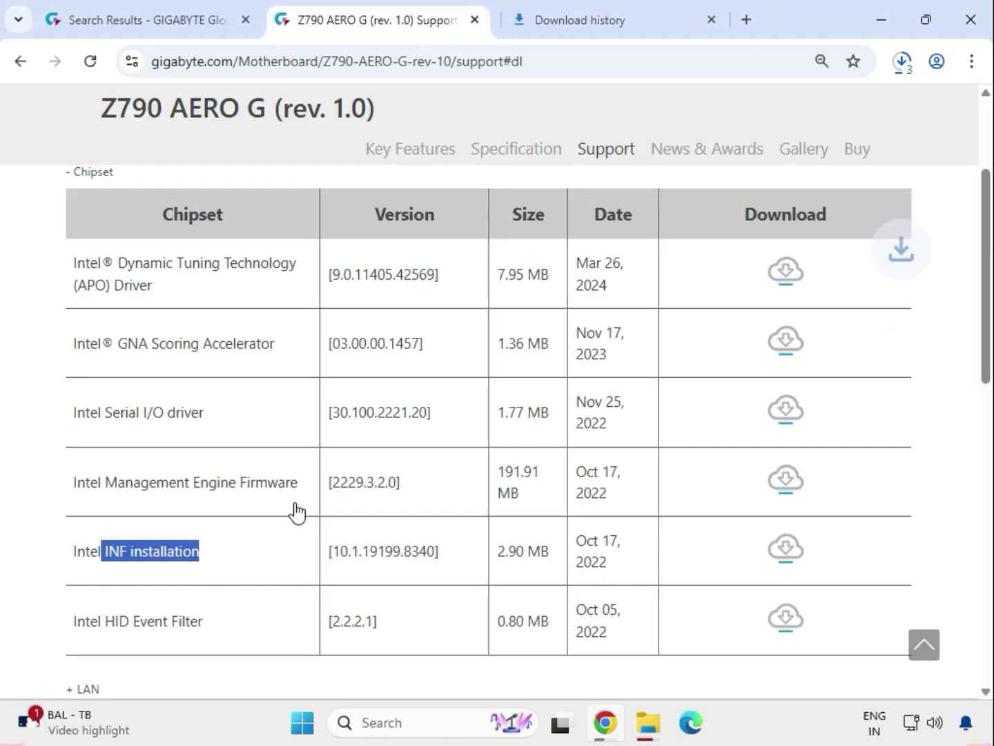
- Expand the LAN driver category and download the Intel i225 & i226 LAN driver
scroll(295, 513, down, 3)
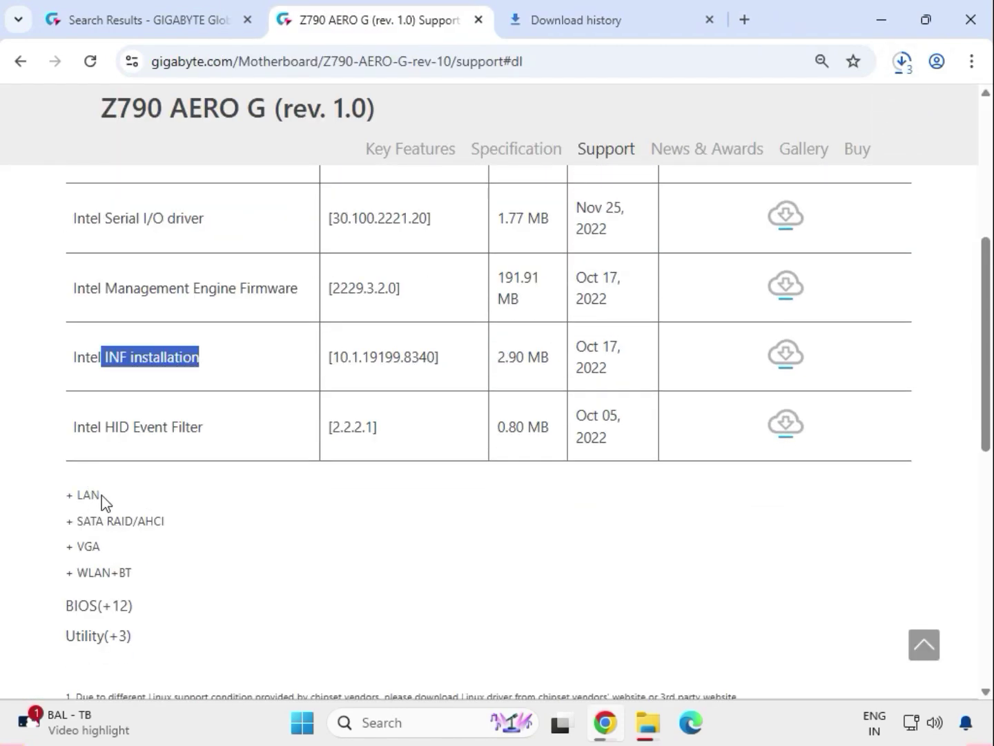
drag(103, 496, 83, 496)
click(78, 495)
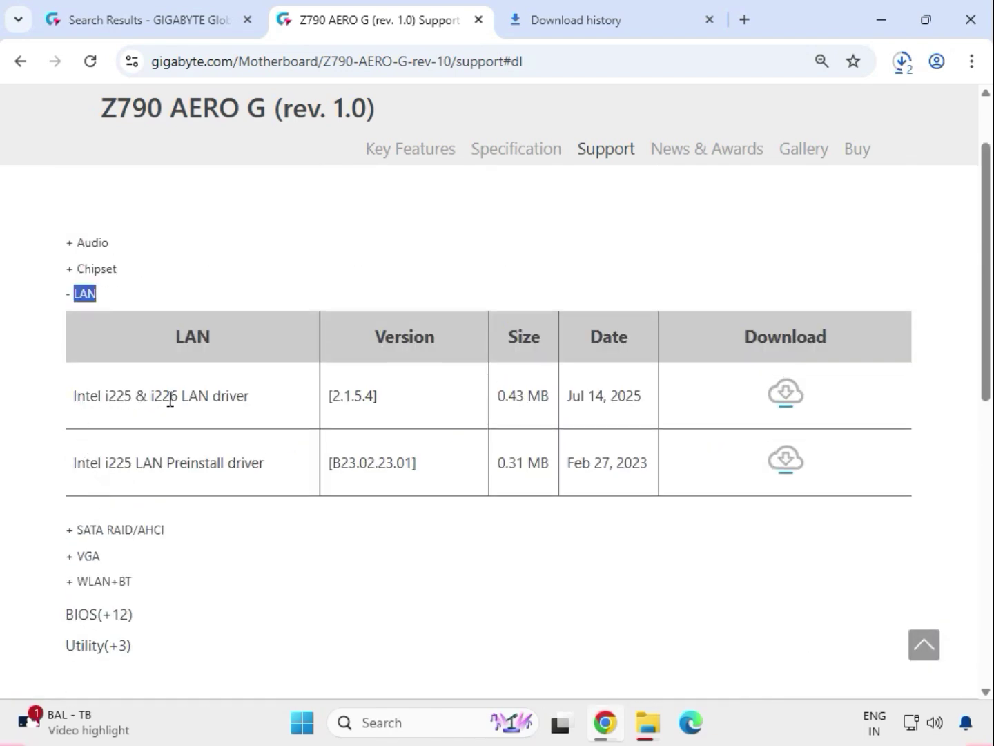
triple_click(170, 401)
drag(761, 399, 788, 390)
click(790, 399)
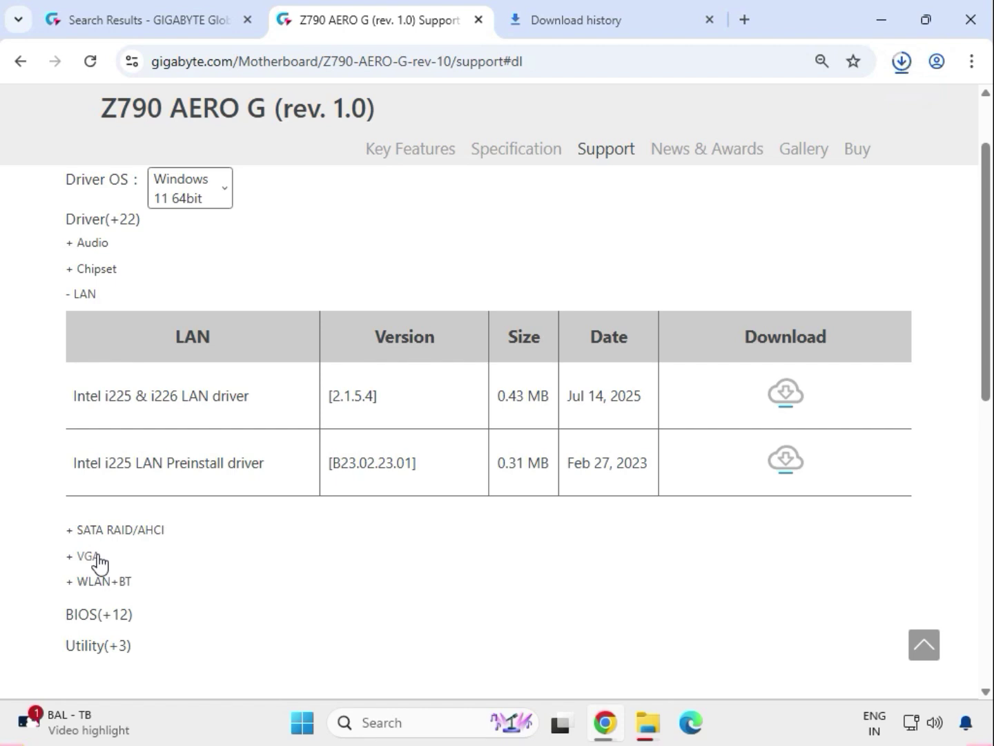
- Expand the VGA driver category and download the Intel Graphic Driver
drag(102, 556, 71, 560)
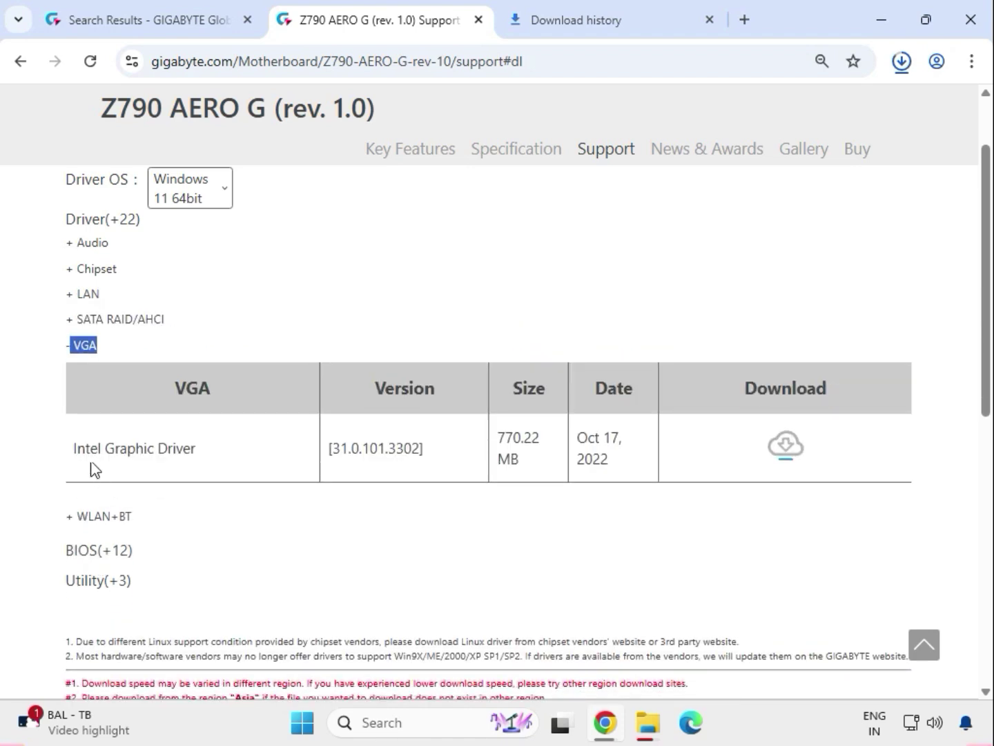
click(121, 451)
drag(91, 451, 716, 457)
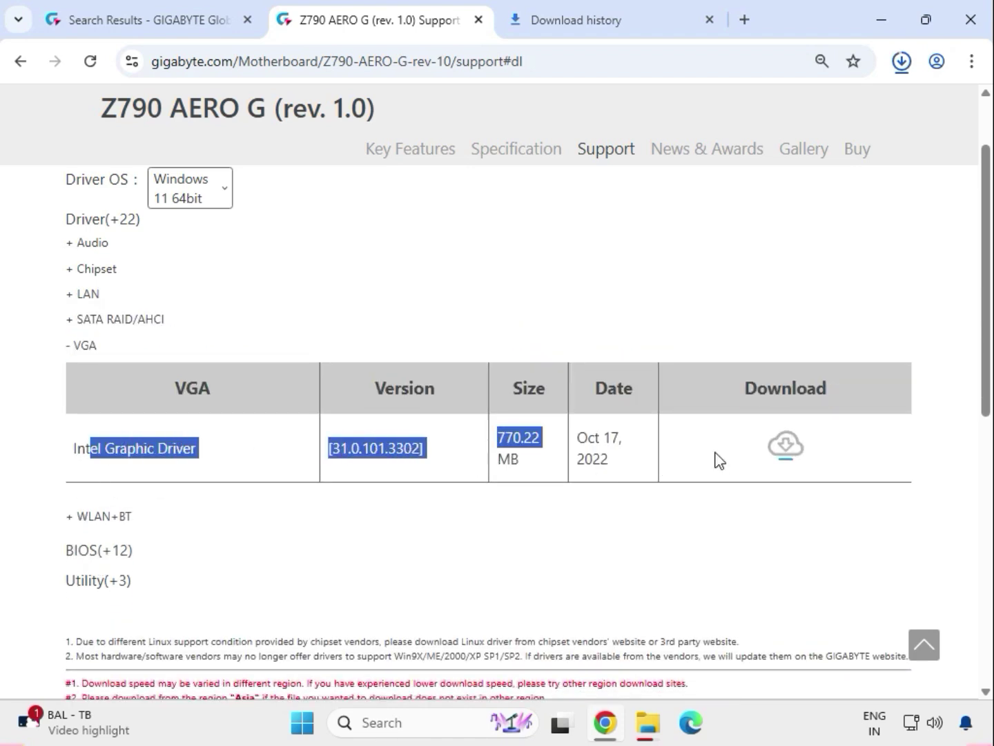
click(794, 456)
- Expand the WLAN+BT category and download Intel Bluetooth Driver 23.140.0.5 and Intel WIFI driver 23.130.0.6
click(111, 518)
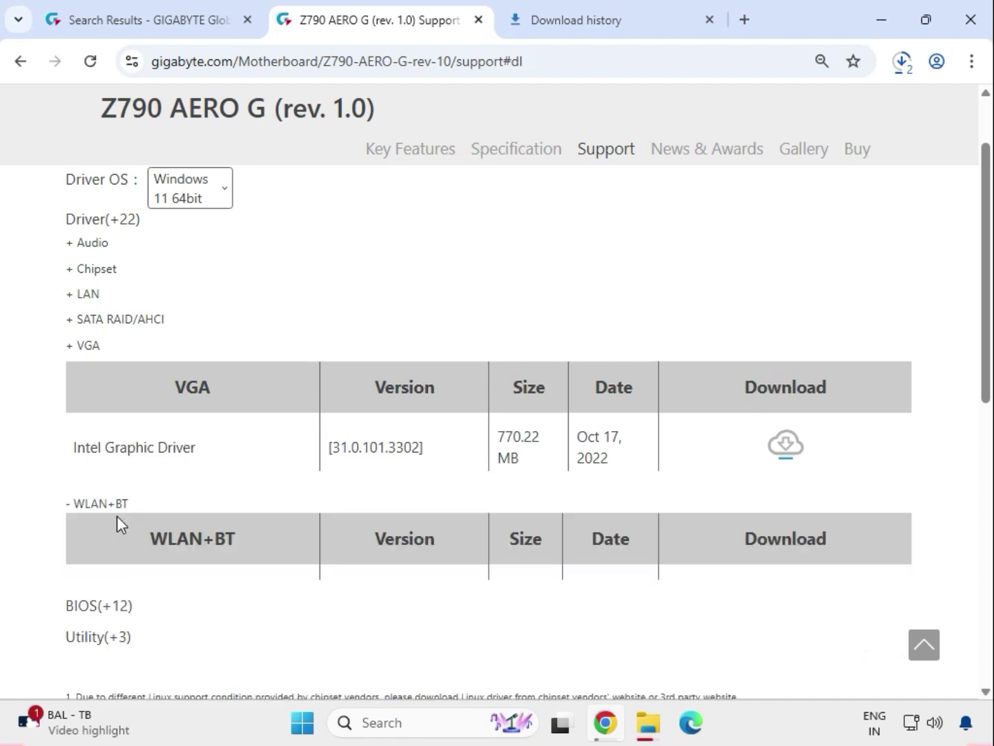
drag(110, 534, 190, 538)
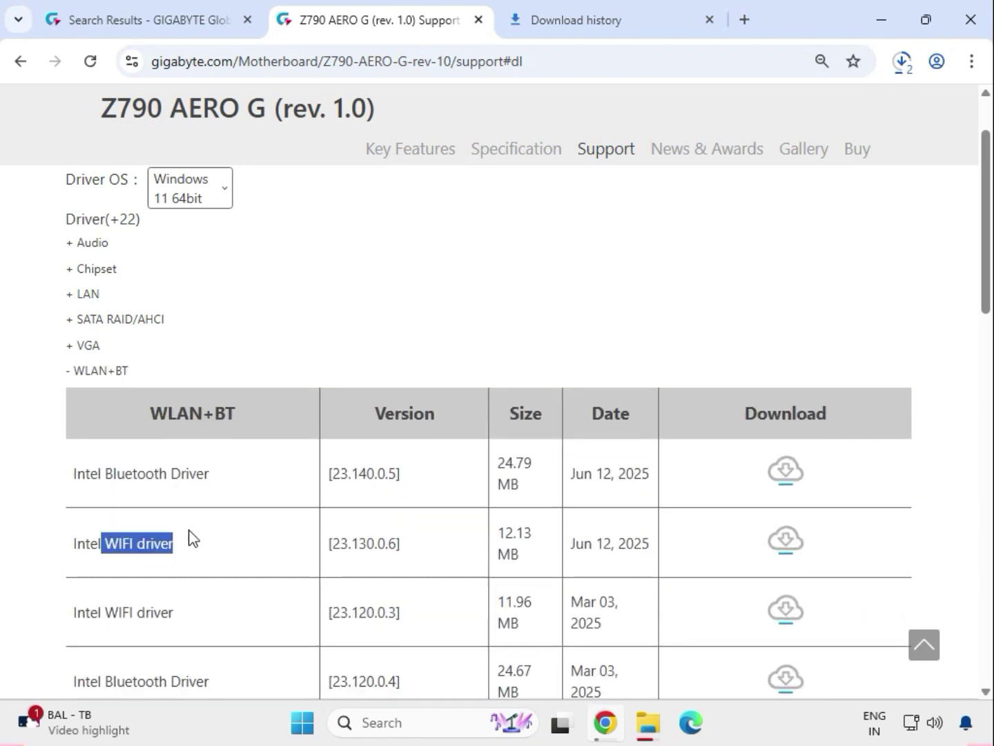
drag(114, 474, 235, 492)
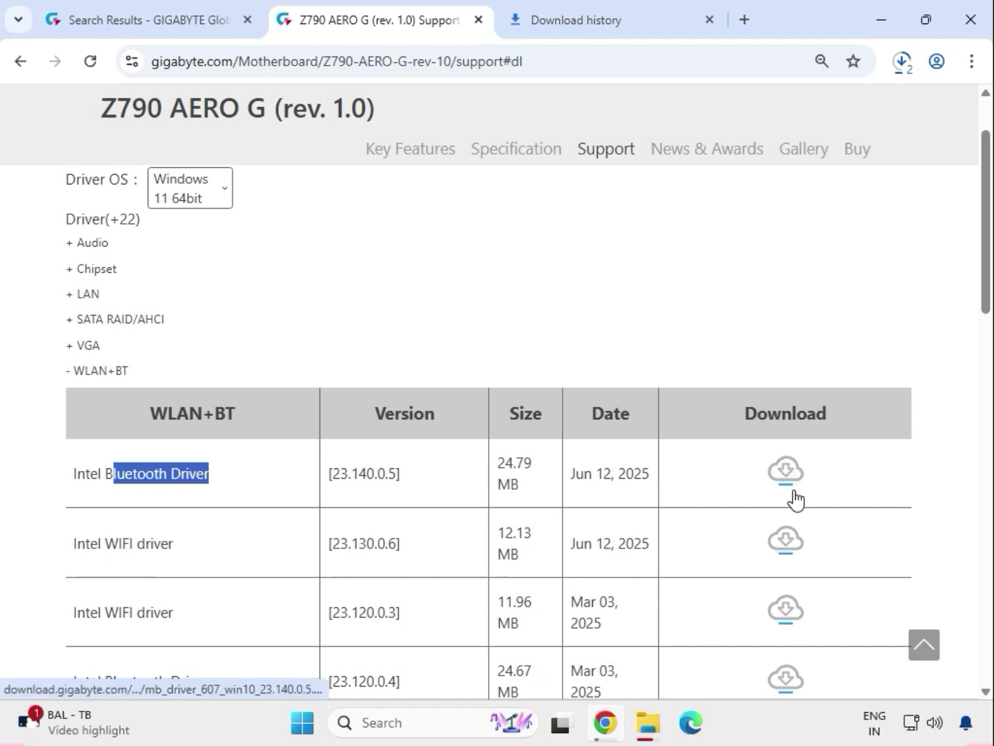
click(780, 545)
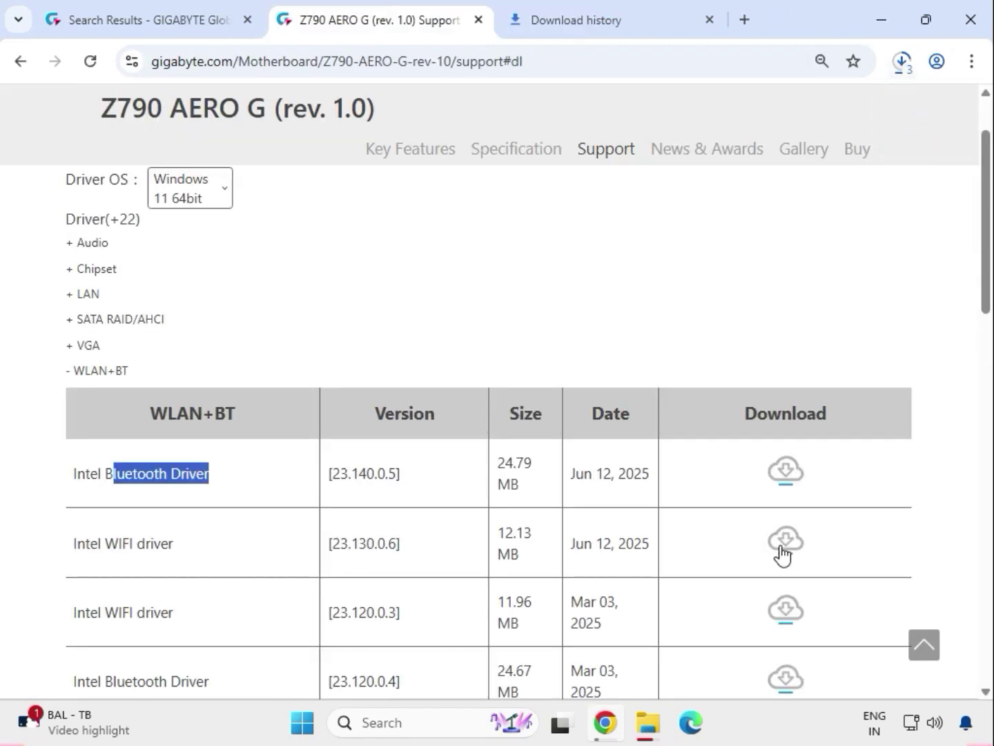
click(780, 545)
- Open the folder that holds the downloaded driver archives from the browser's recent download history
click(904, 65)
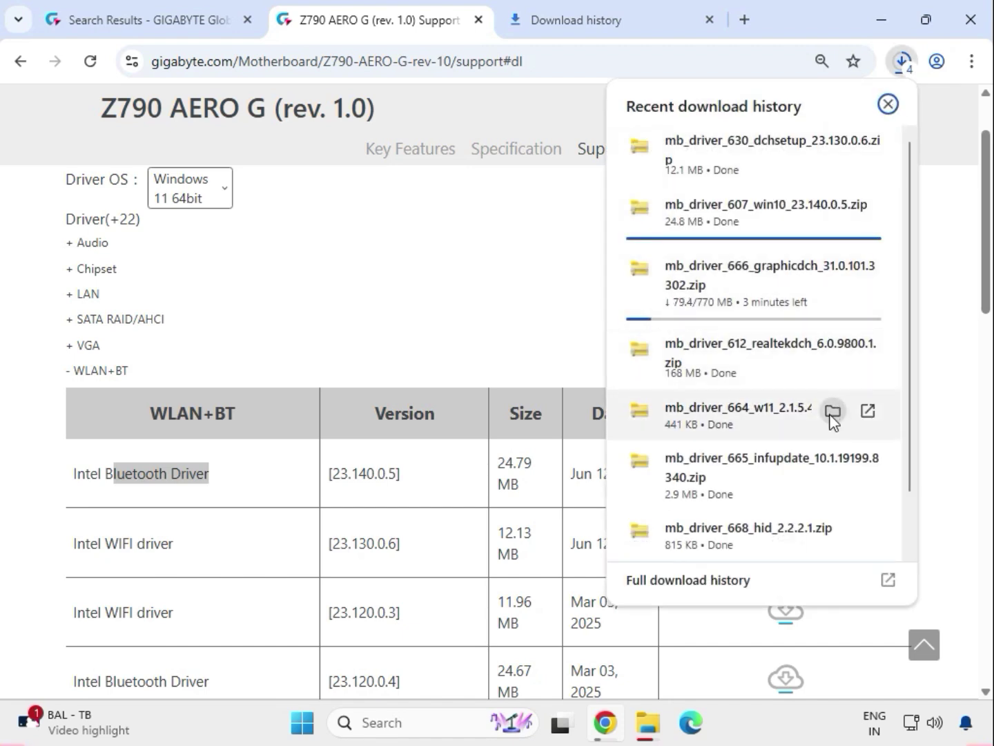
click(832, 412)
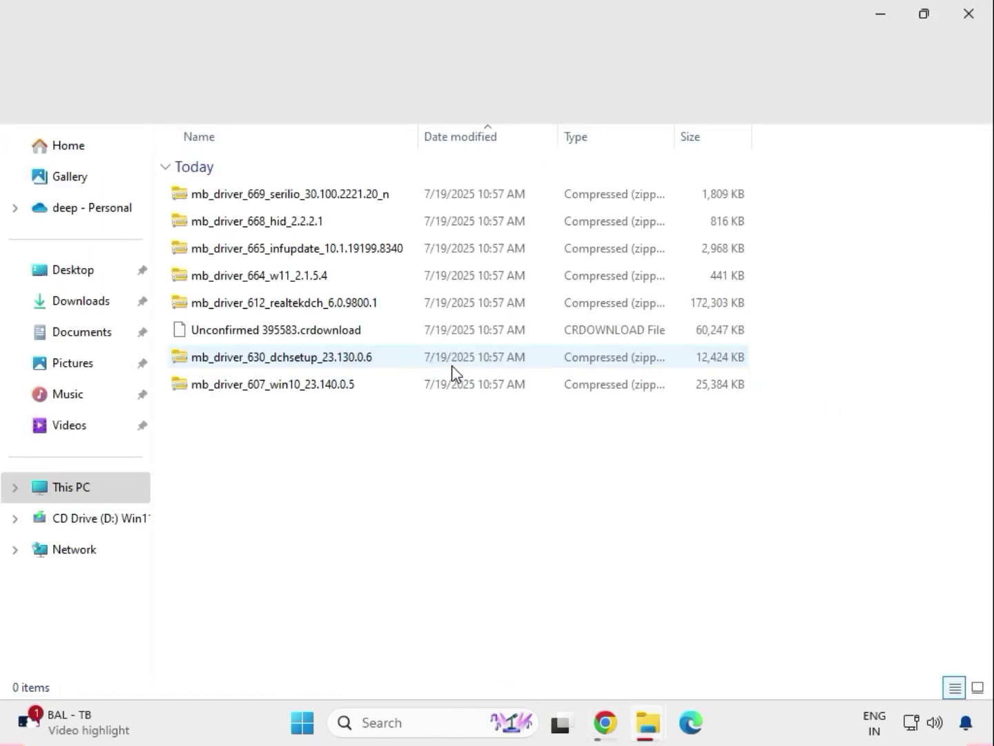
click(273, 333)
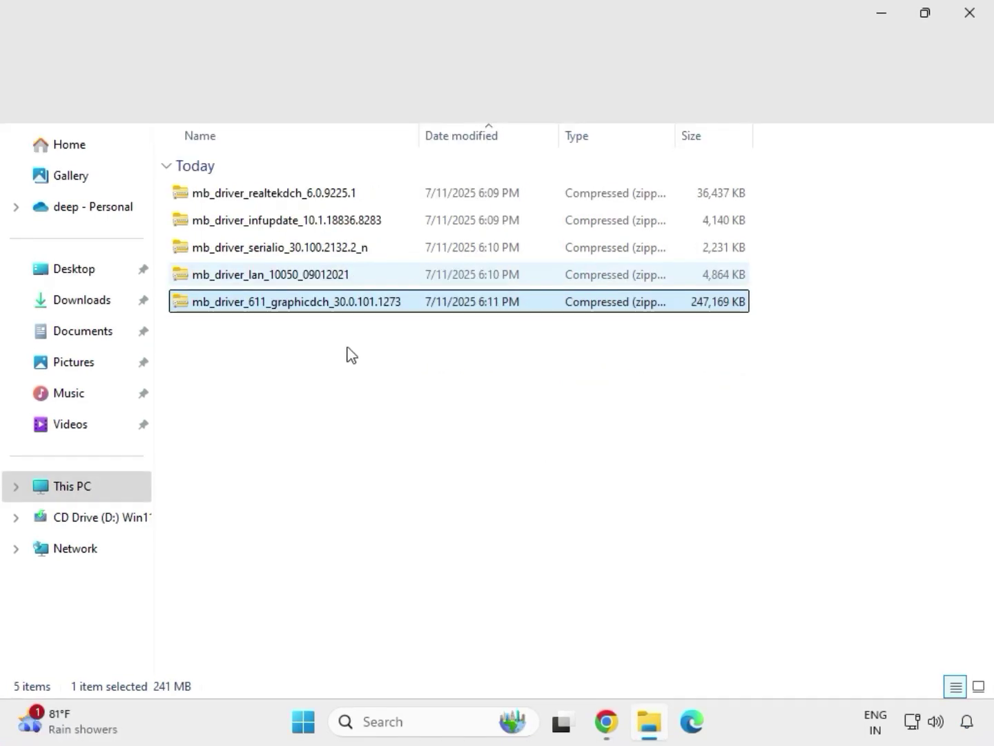
- Extract the mb_driver_611_graphicdch_30.0.101.1273 archive to its default folder in Downloads and close the window showing the extracted files
drag(354, 334, 308, 182)
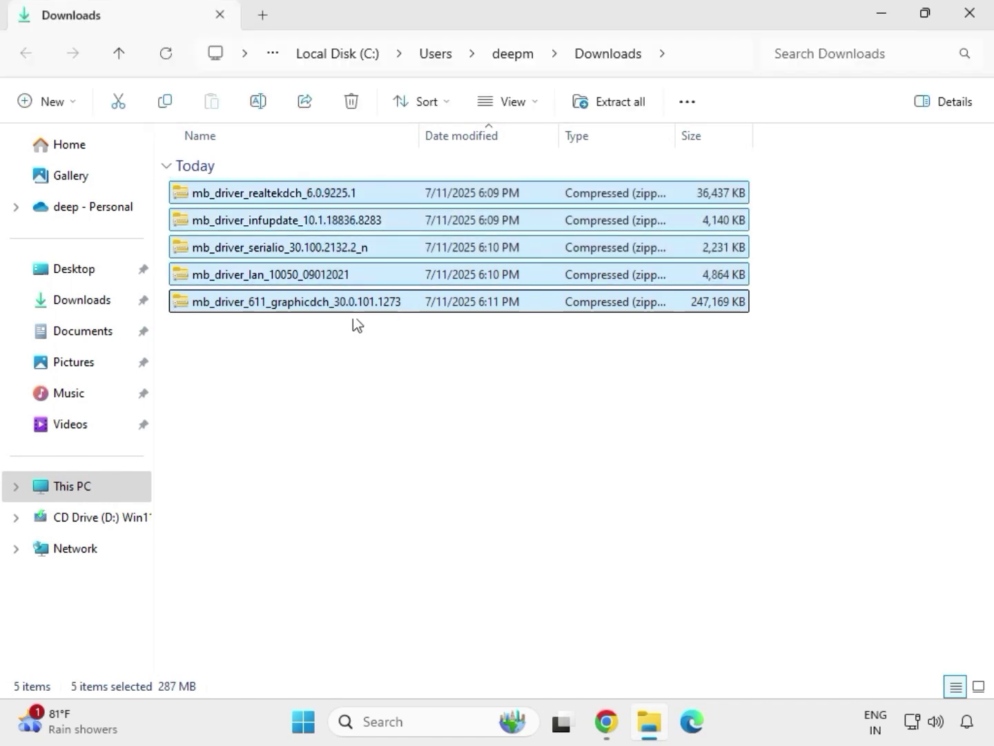
click(349, 308)
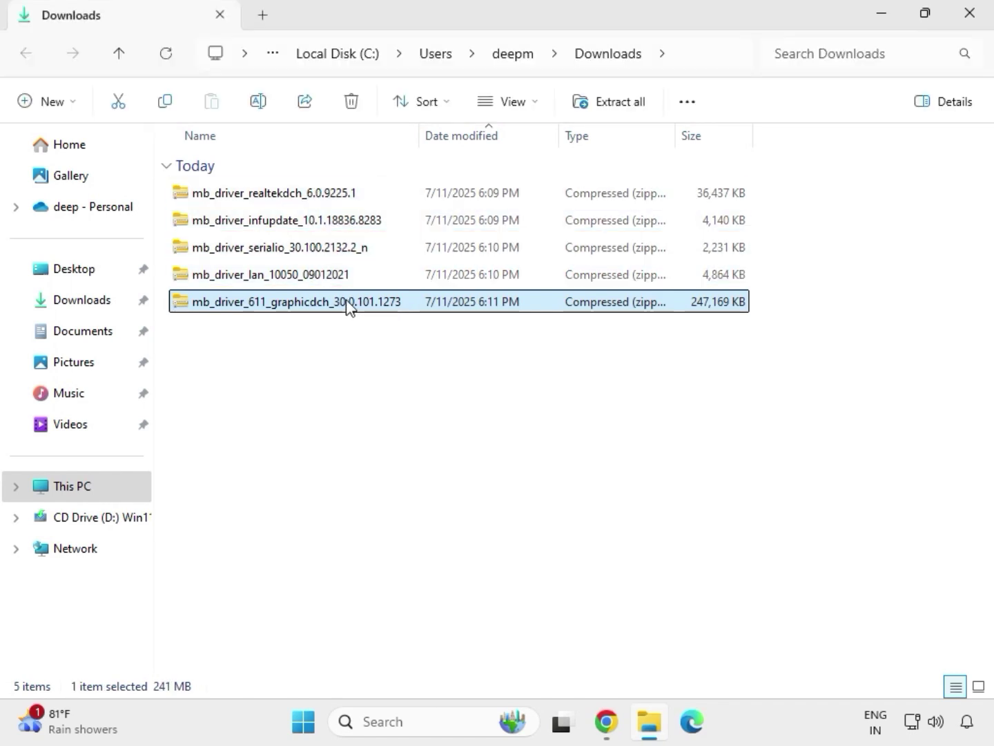
right_click(349, 308)
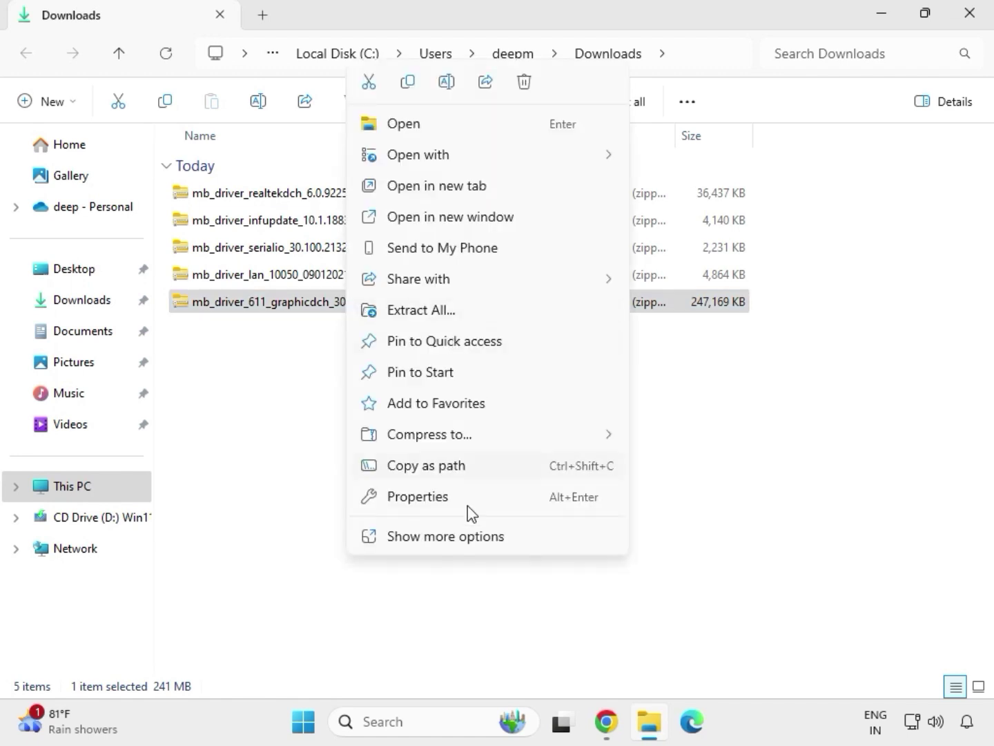
click(446, 543)
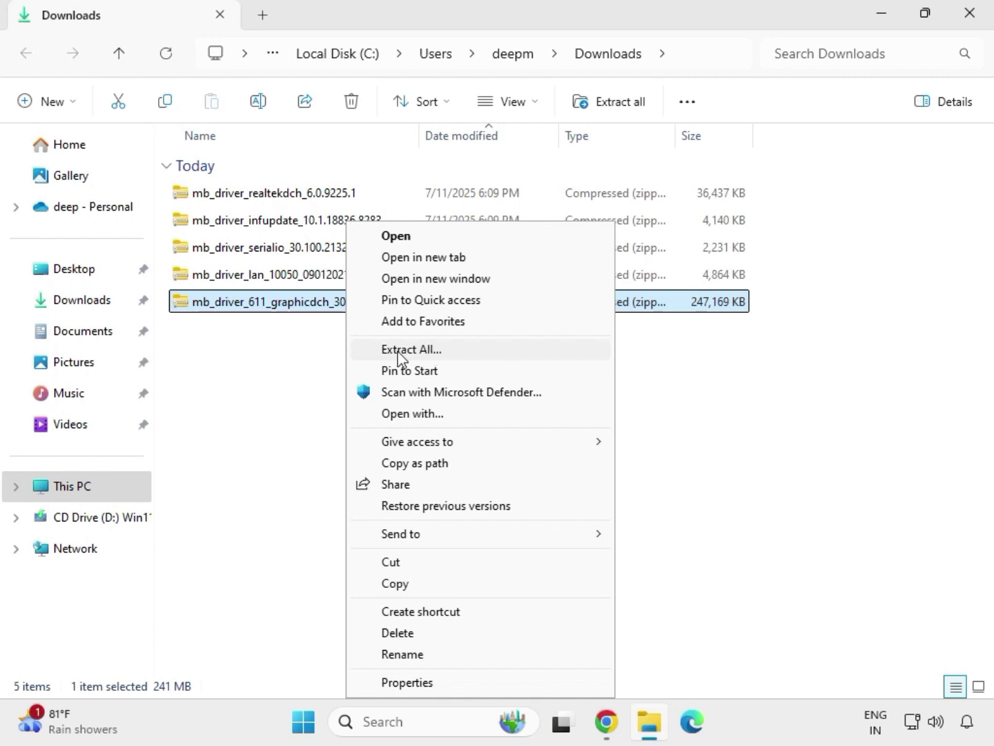
click(420, 351)
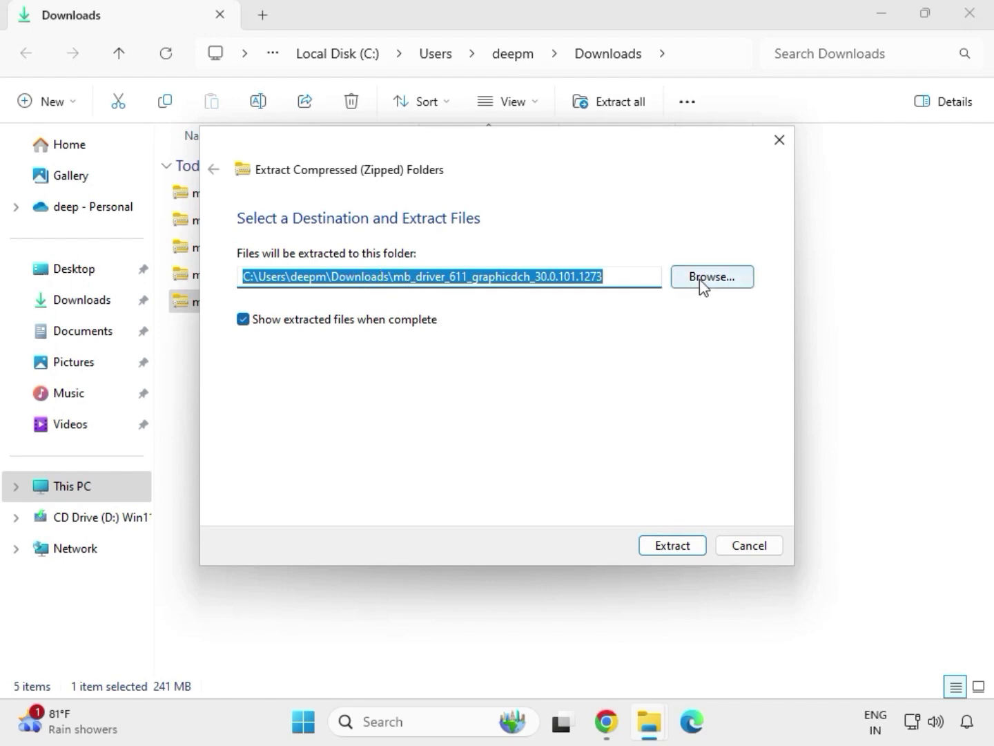
click(679, 550)
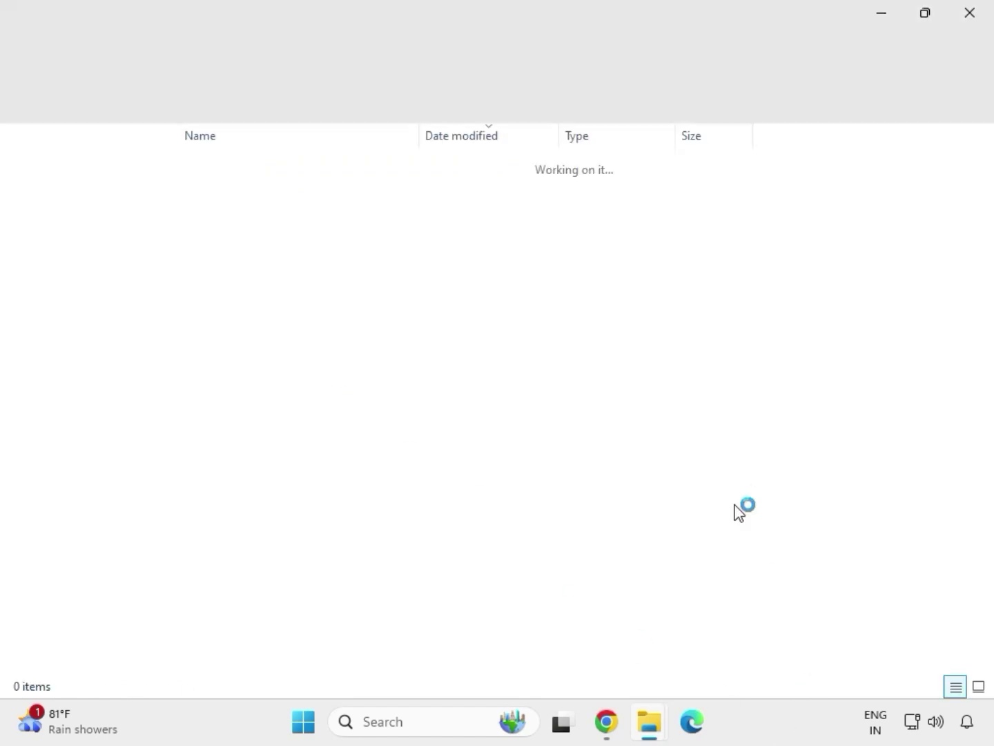
click(969, 21)
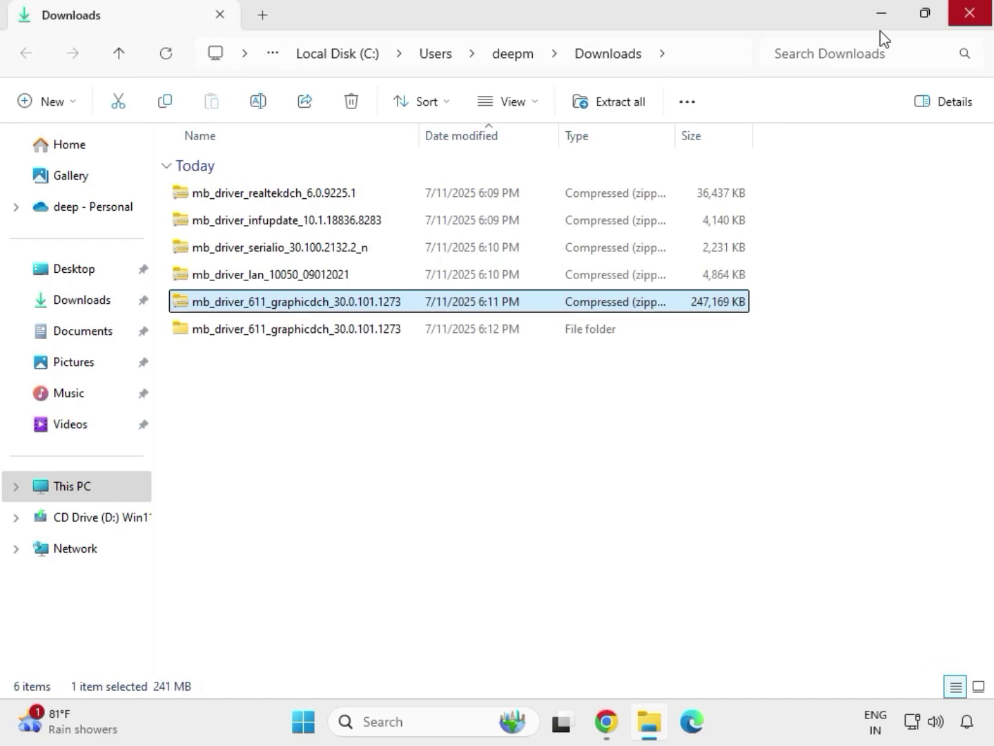
- Extract the mb_driver_lan_10050_09012021 archive to its default folder in Downloads and close the window of extracted files
click(251, 279)
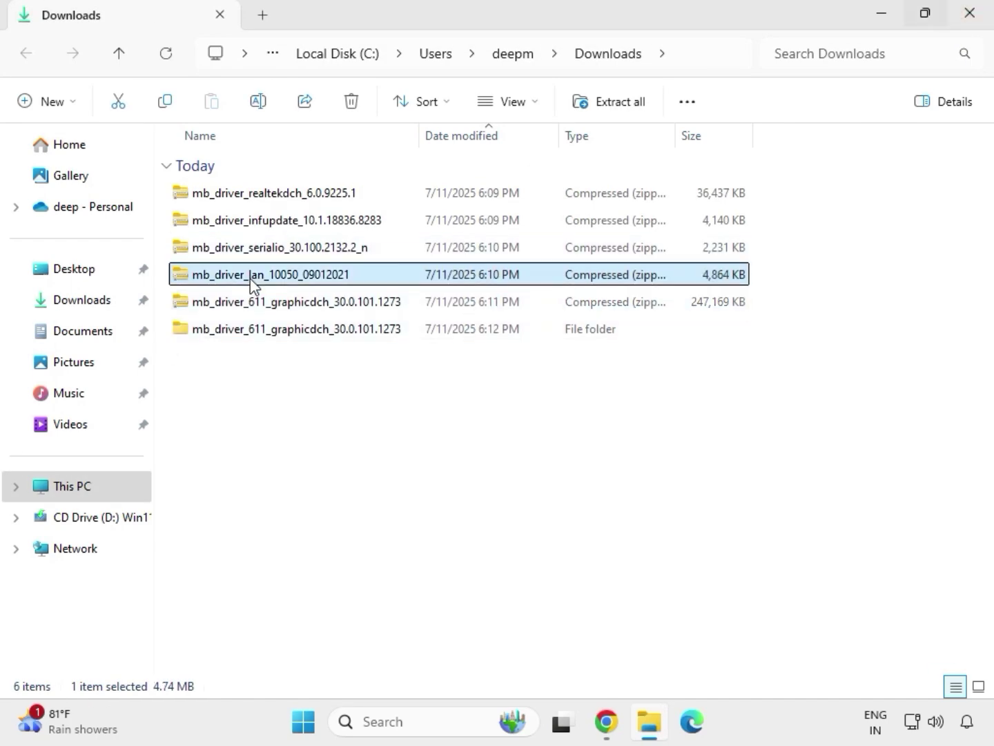
right_click(250, 278)
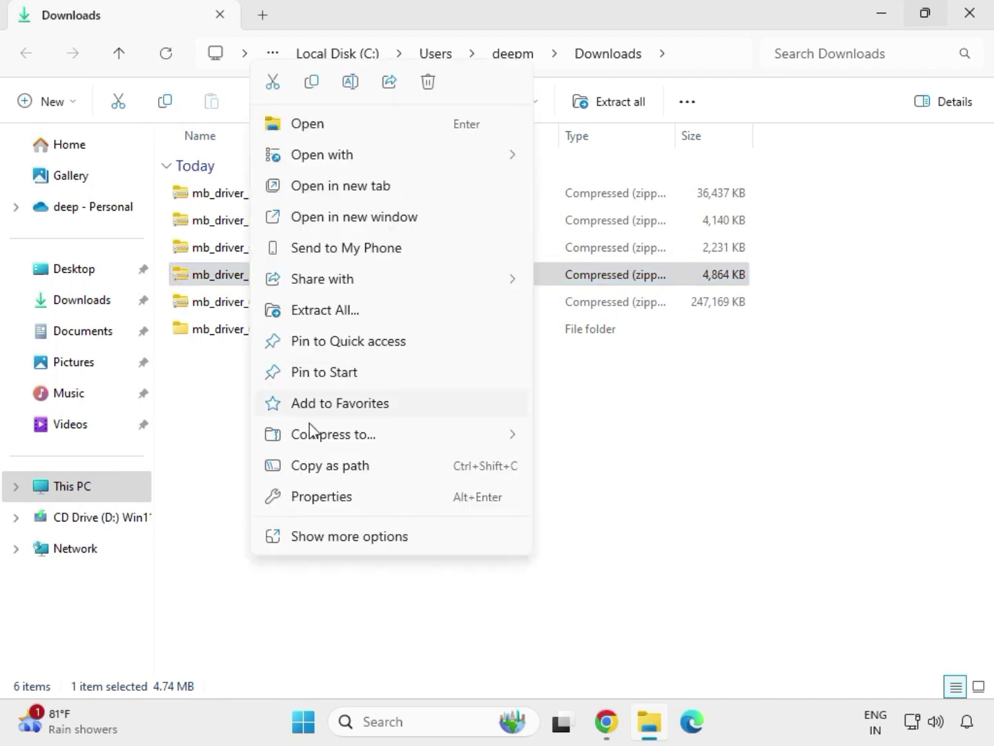
click(330, 537)
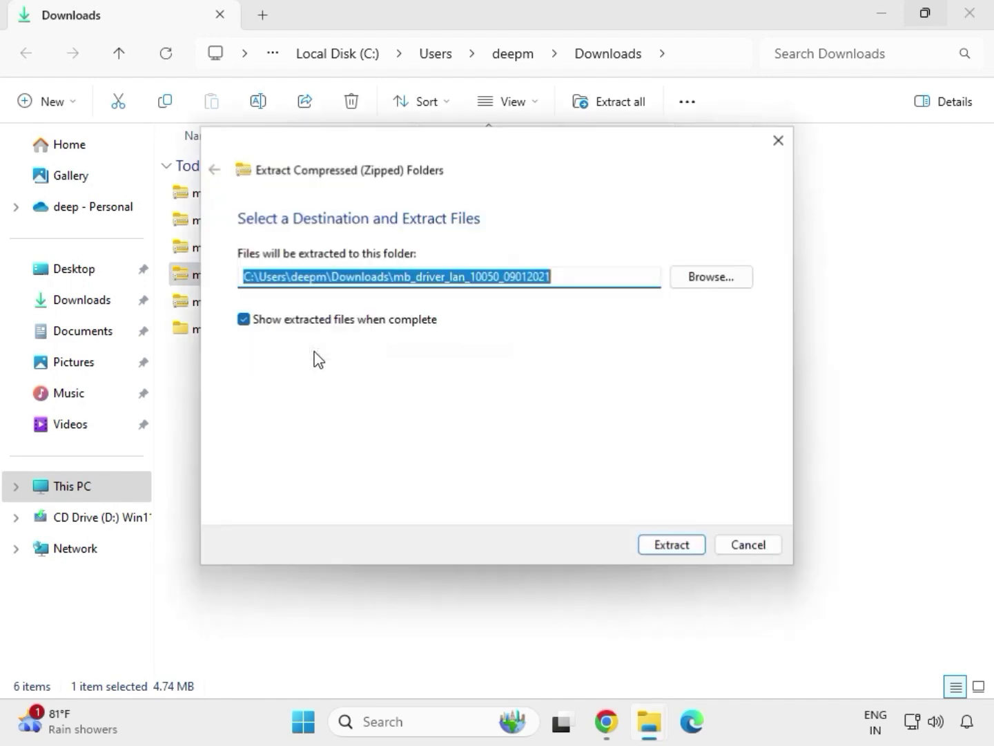
click(667, 547)
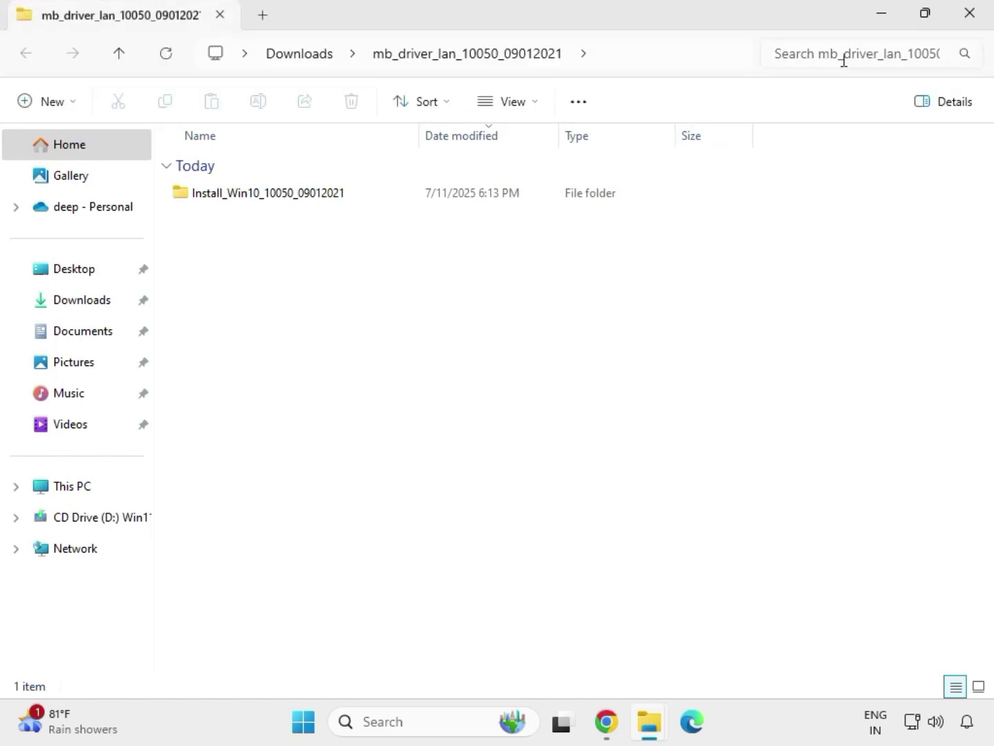
click(970, 15)
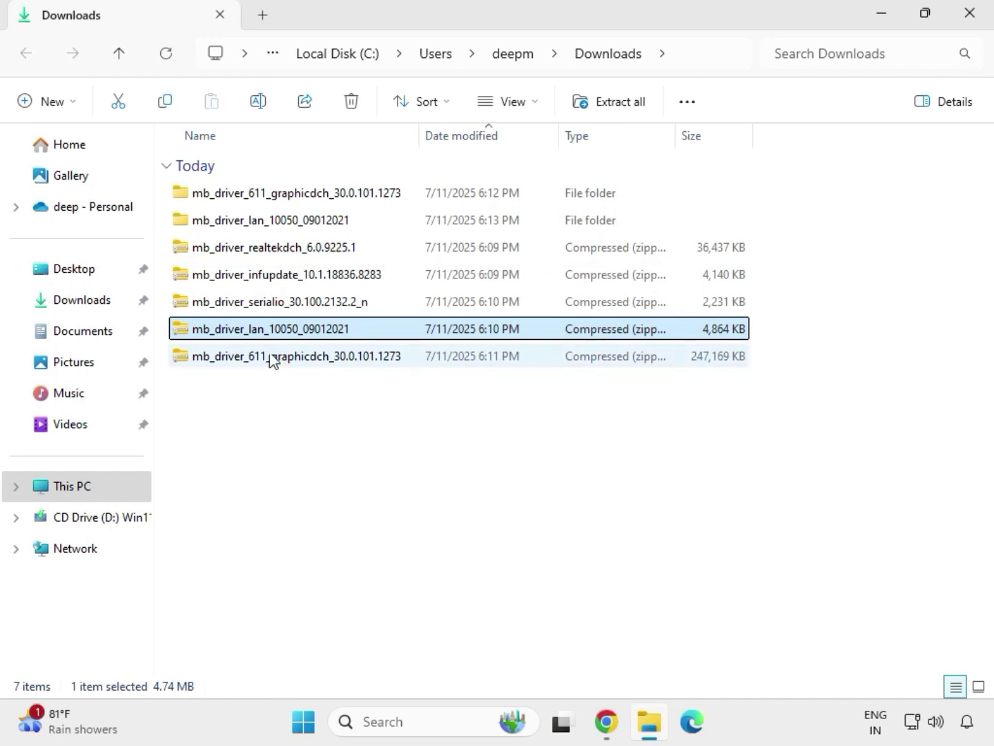
- Extract the mb_driver_serialio_30.100.2132.2_n archive to its default folder in Downloads and close the window of extracted files
click(249, 308)
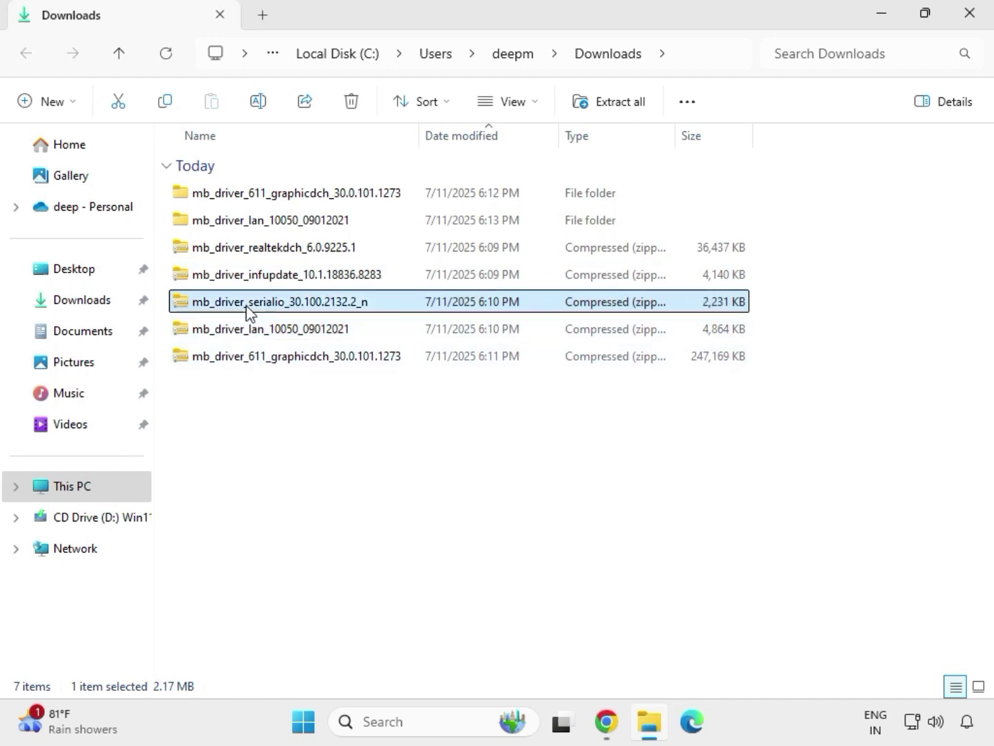
right_click(248, 308)
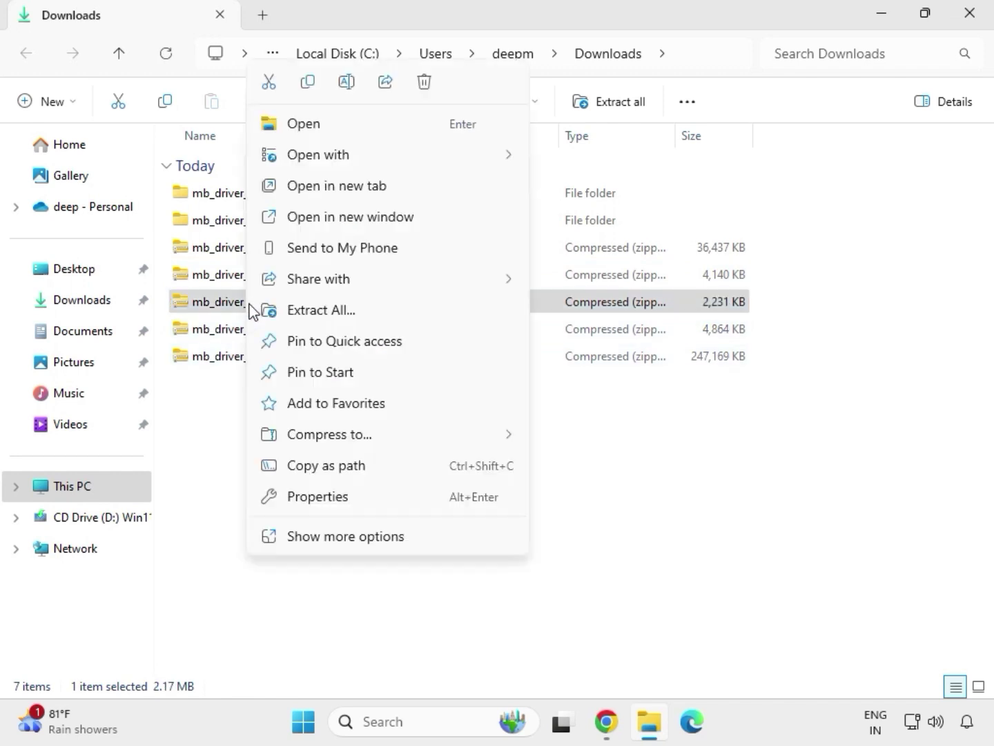
click(301, 310)
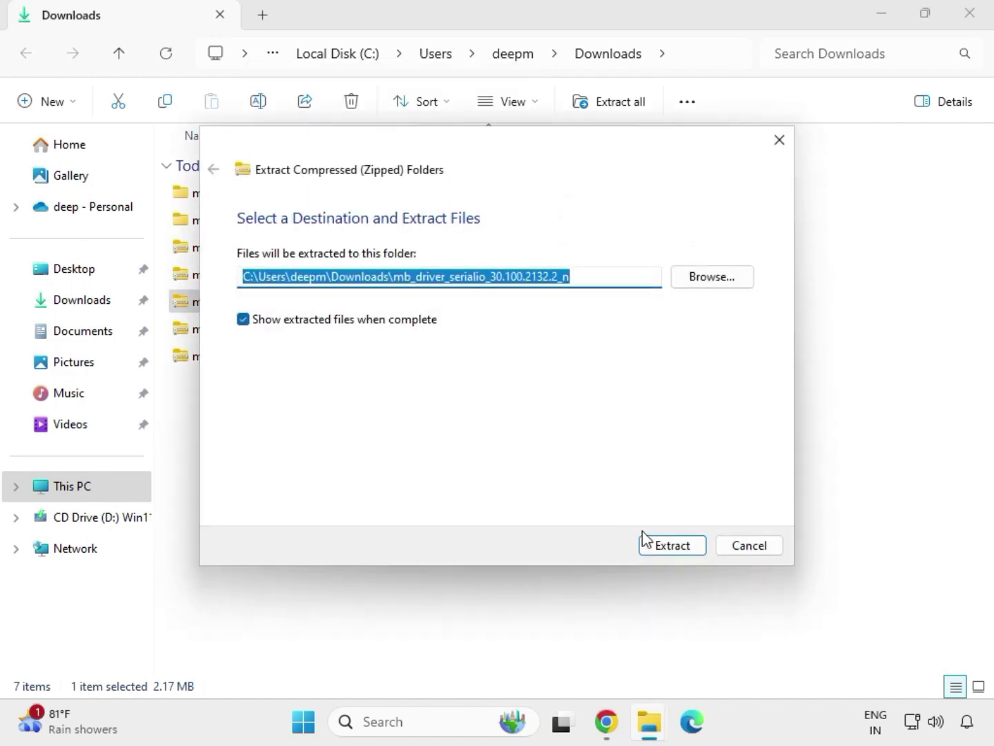
click(664, 546)
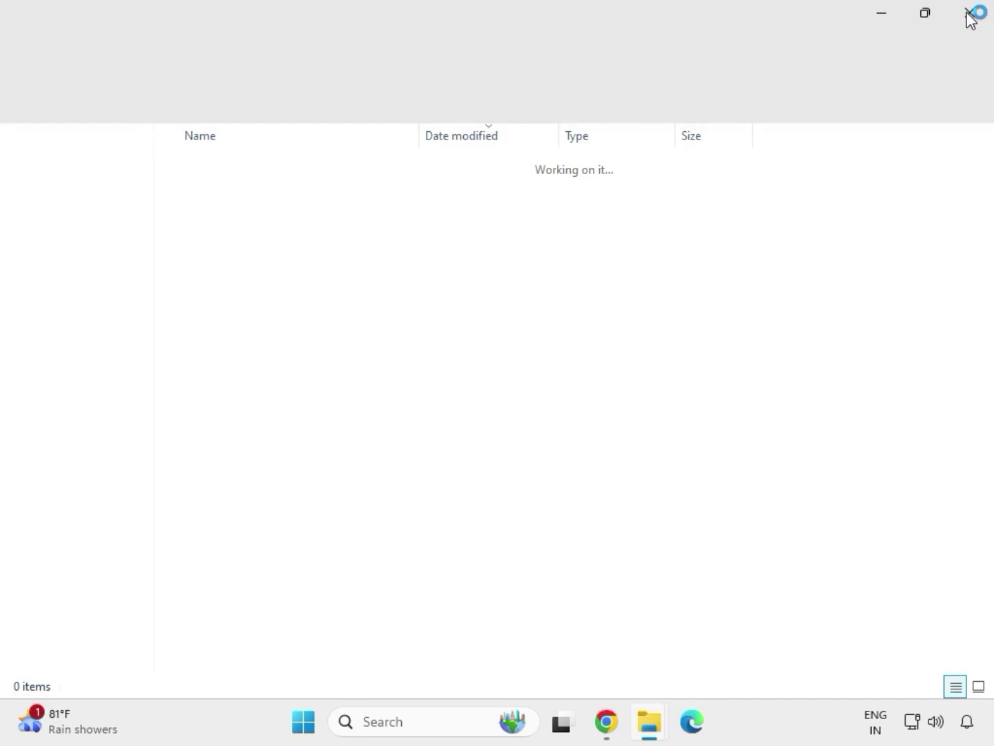
click(971, 13)
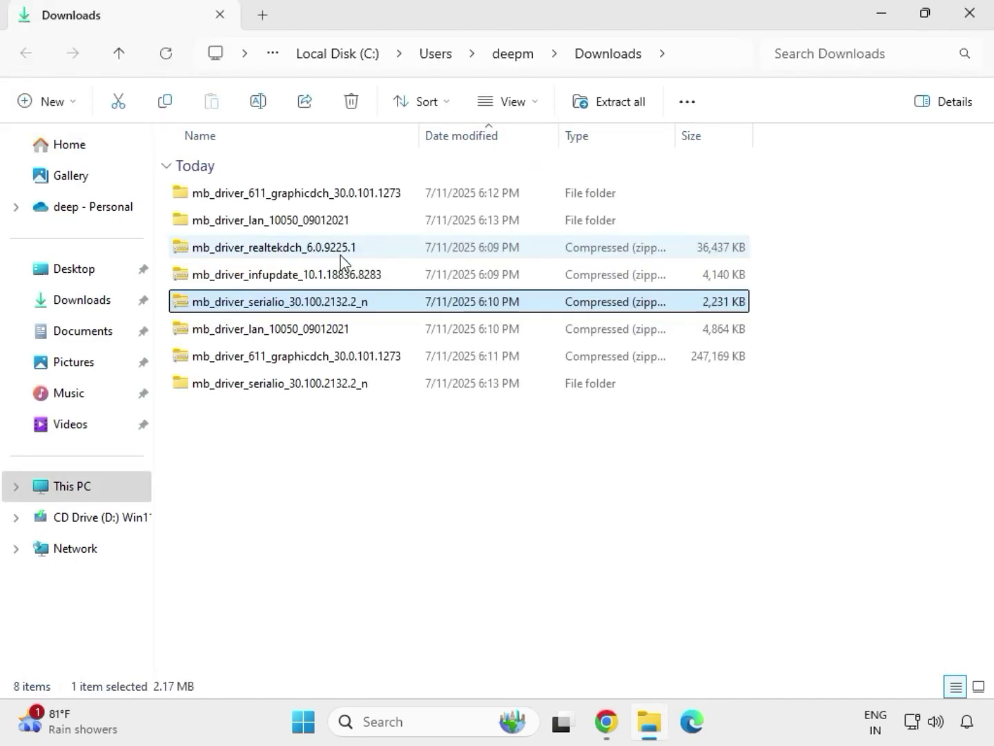
- Extract the mb_driver_infupdate_10.1.18836.8283 archive to its default folder in Downloads and close the window of extracted files
click(259, 279)
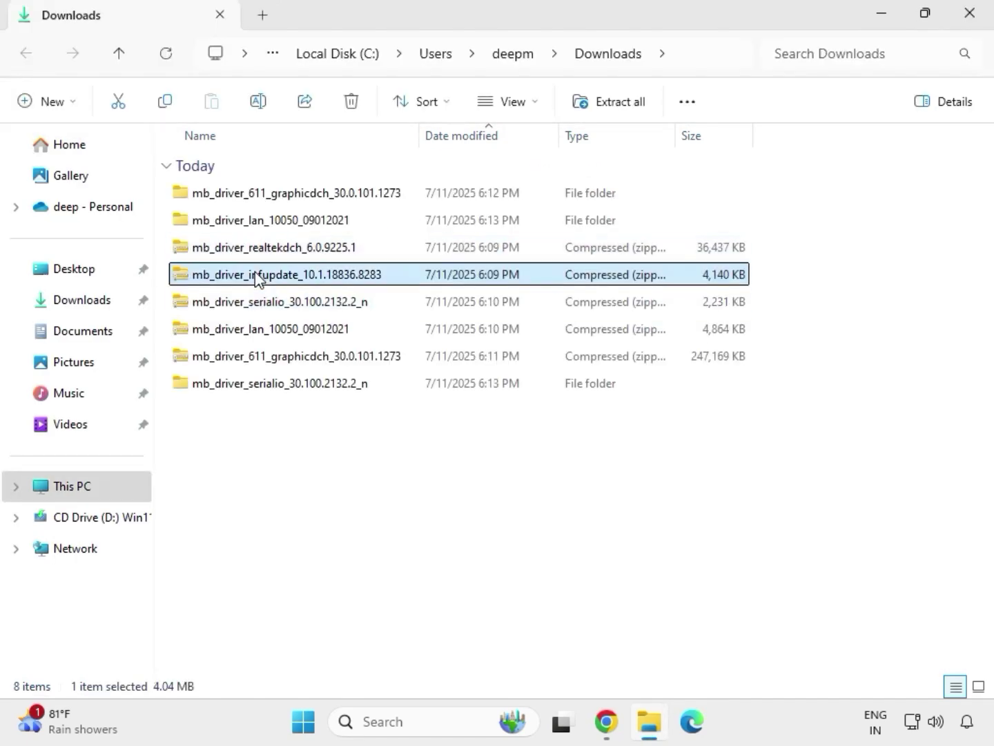
right_click(258, 279)
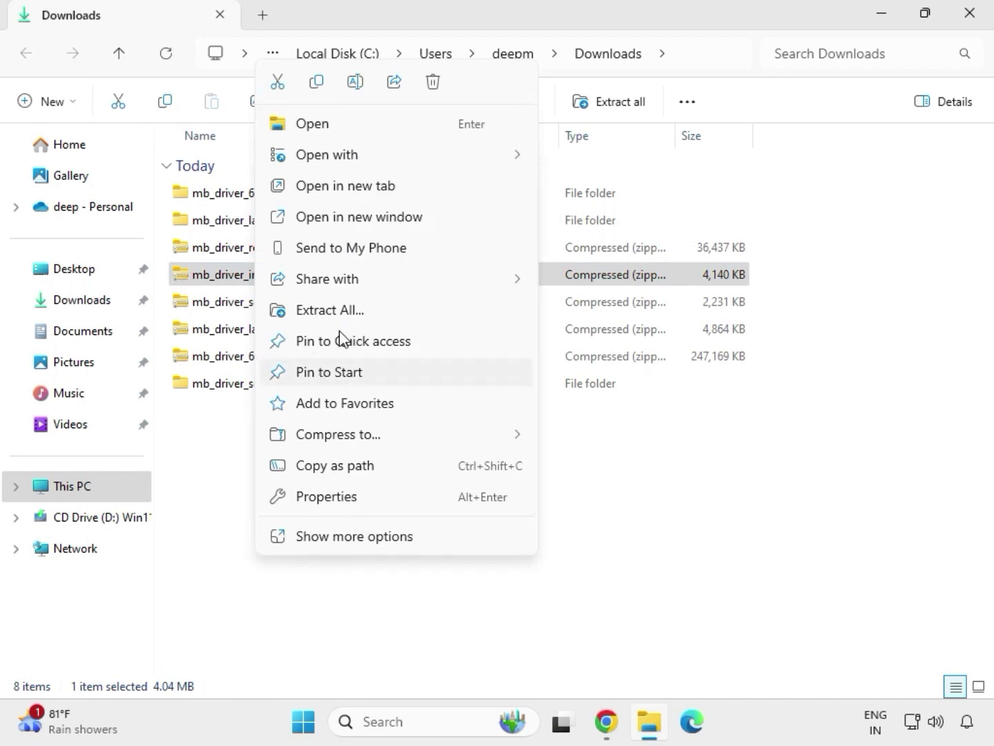
click(349, 310)
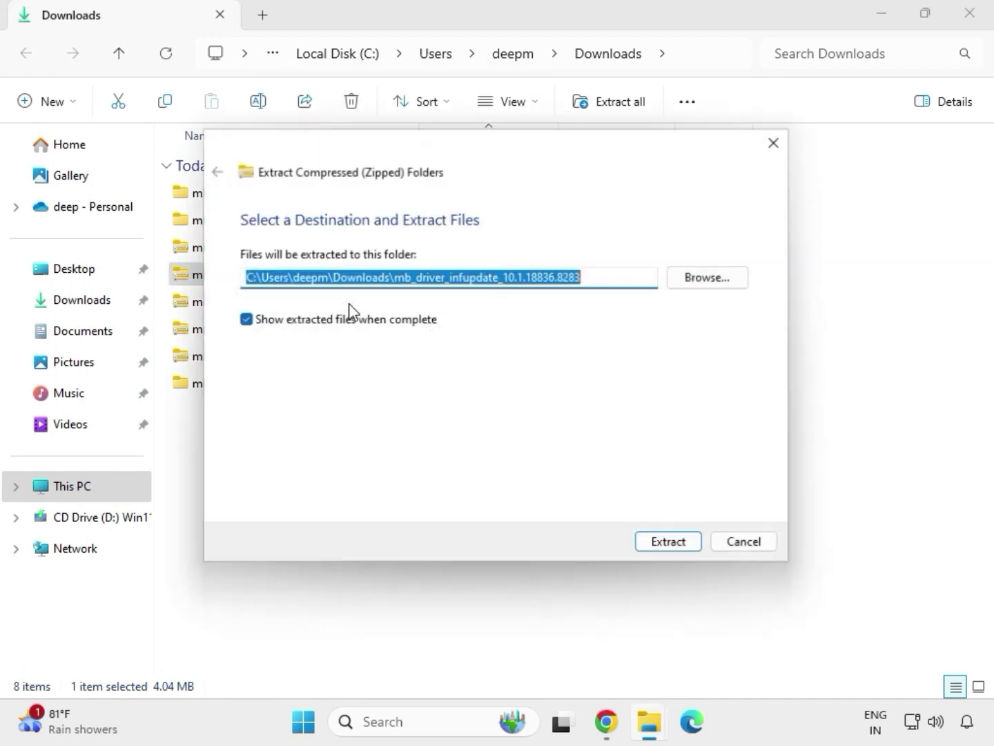
click(663, 550)
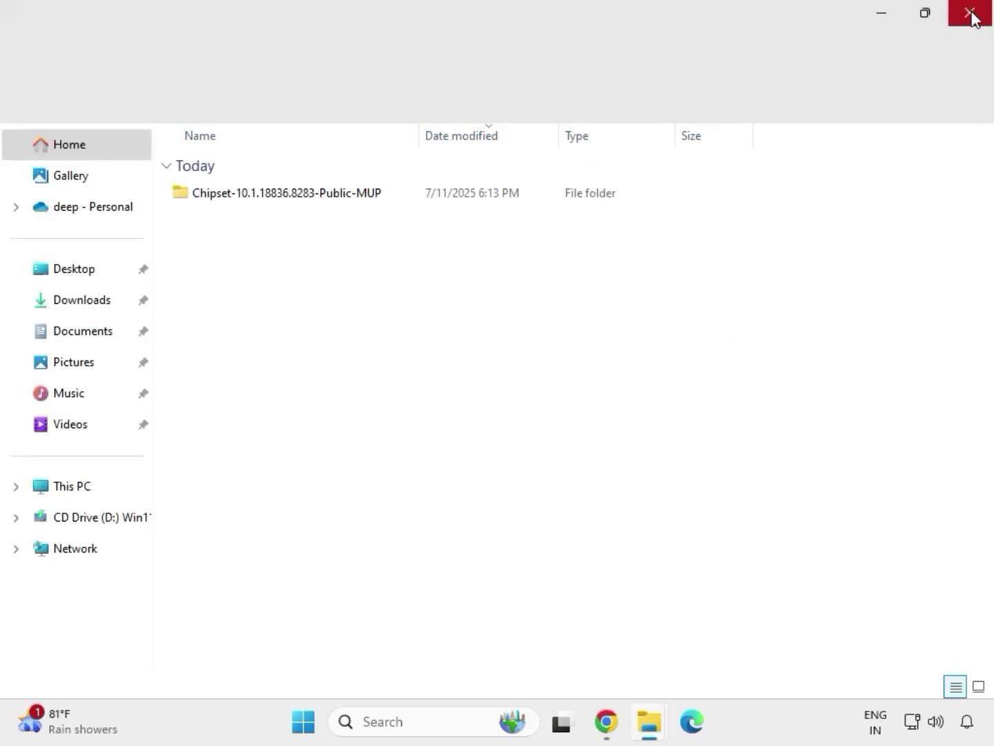
click(972, 16)
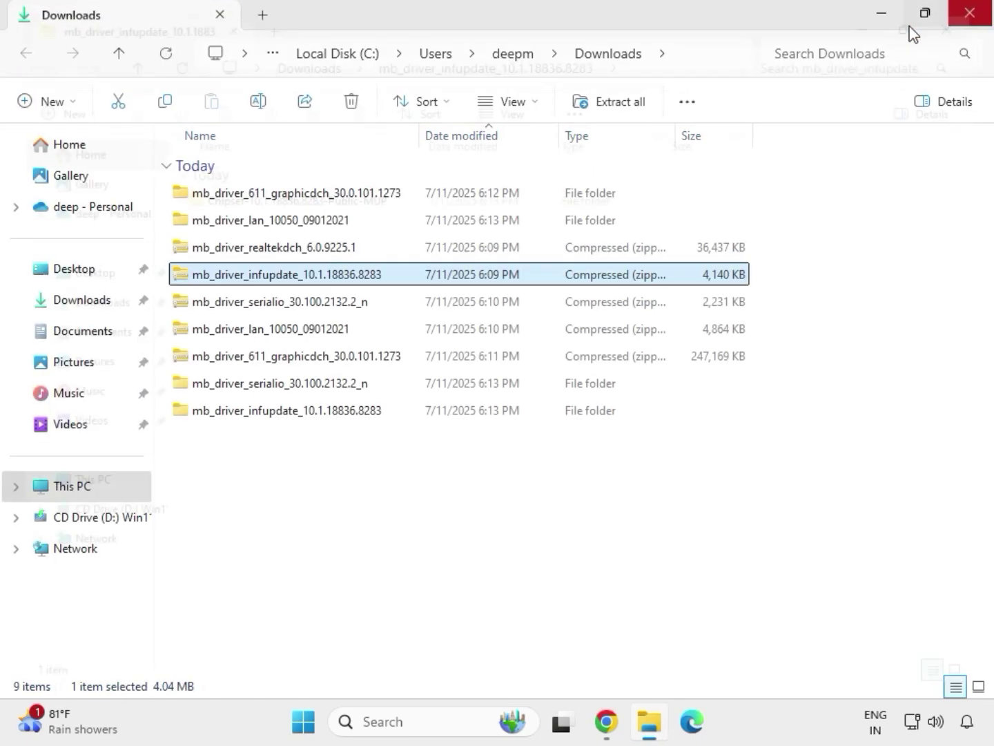
- Extract the mb_driver_realtekdch_6.0.9225.1 archive to its default folder in Downloads and close the window of extracted files
click(266, 251)
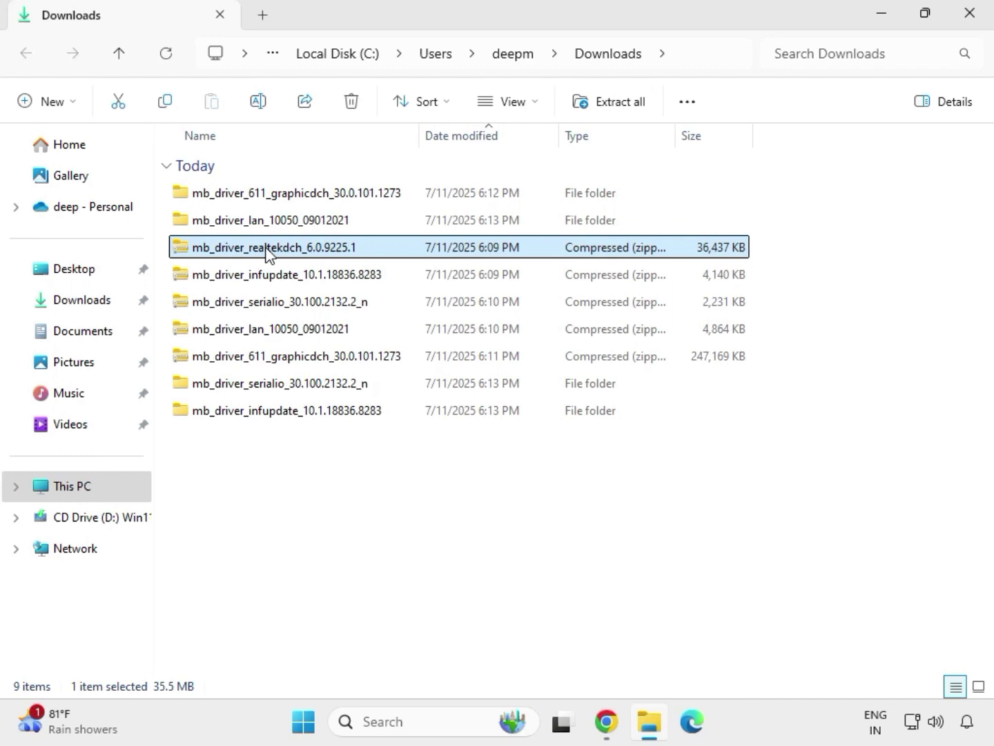
right_click(267, 250)
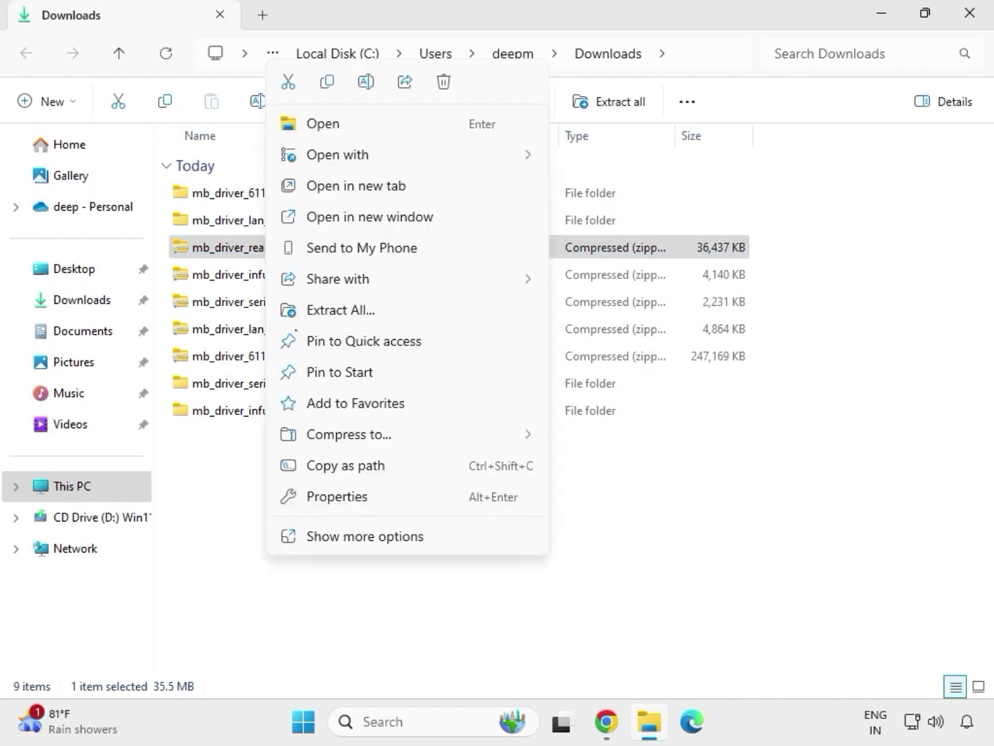
click(327, 313)
click(650, 545)
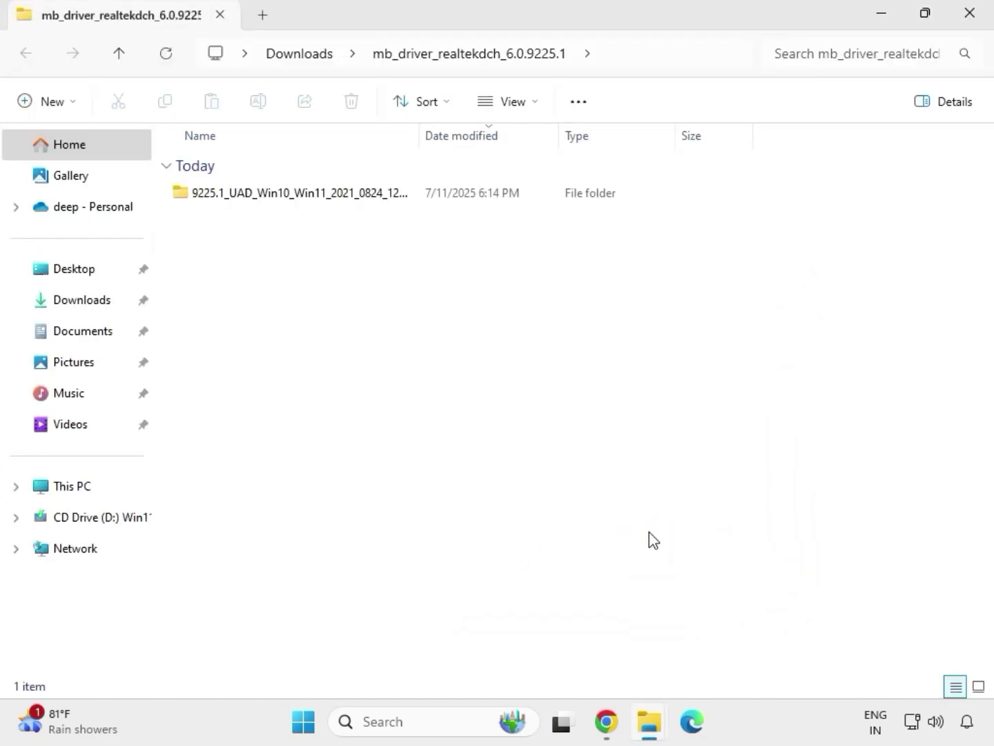
click(972, 21)
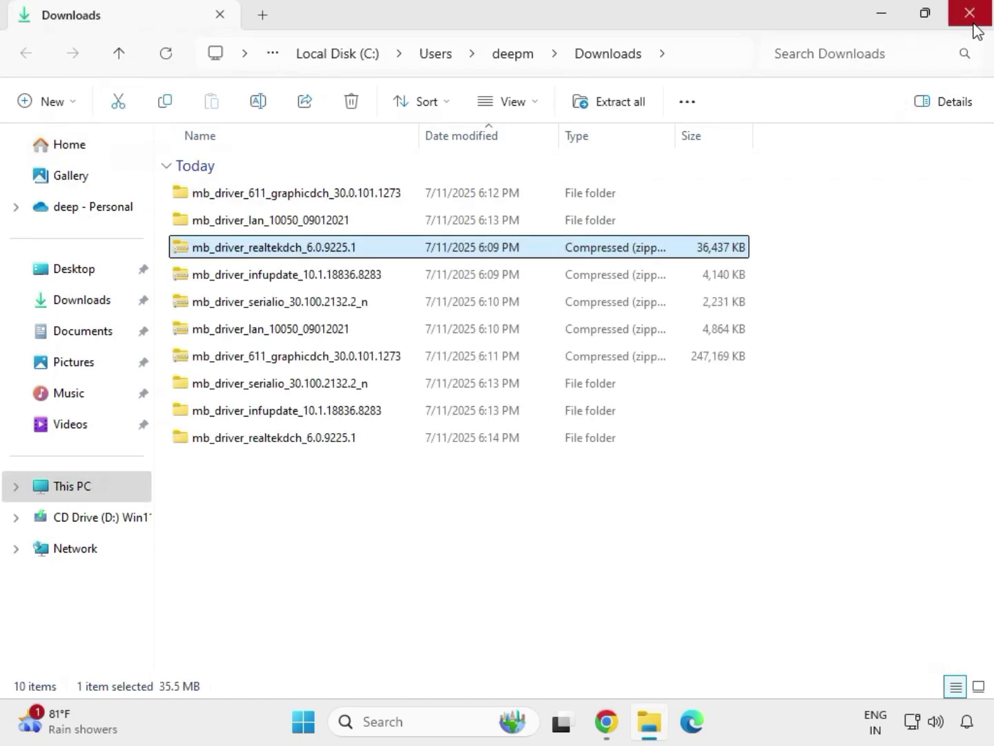
- Clear the selection in the Downloads folder and refresh its file listing
click(473, 556)
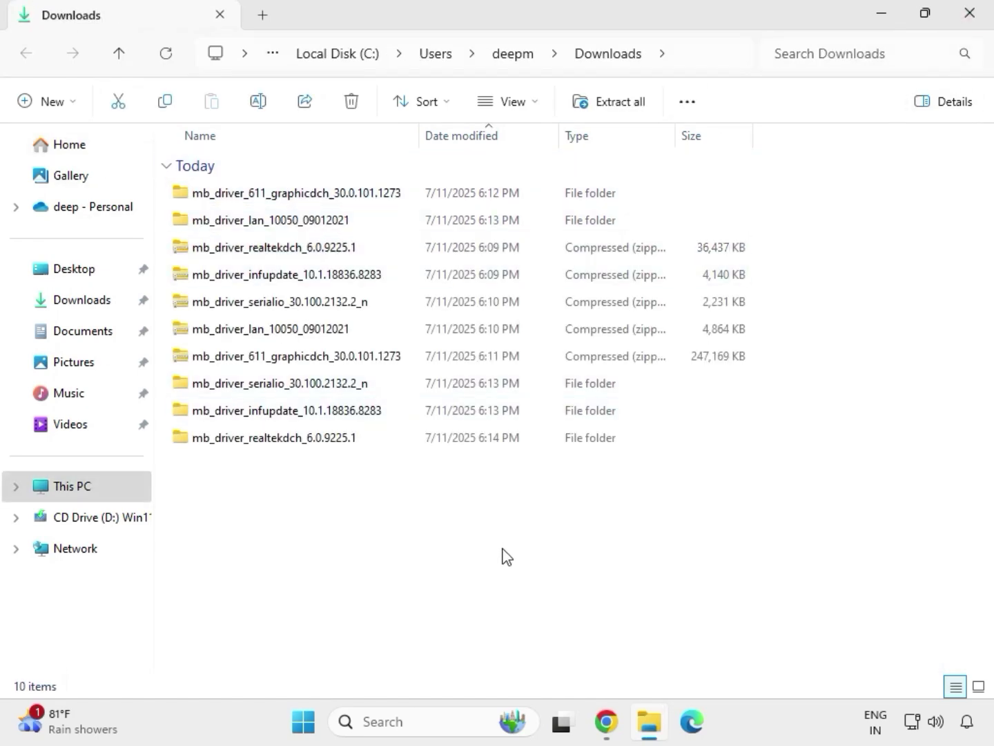
right_click(417, 511)
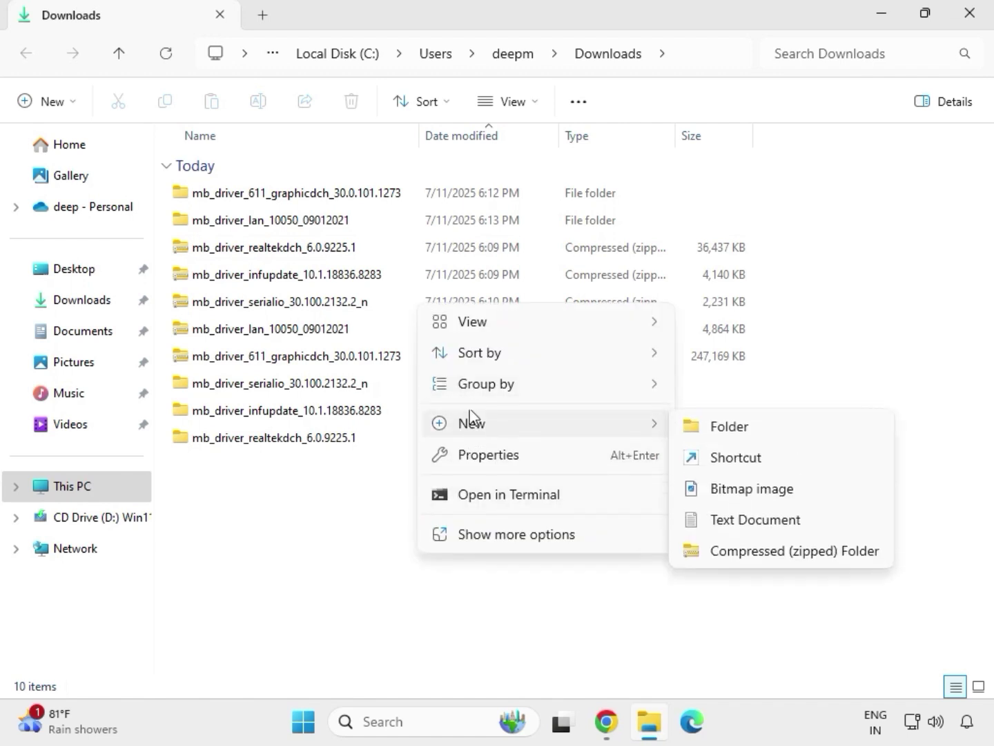
key(Escape)
key(Escape)
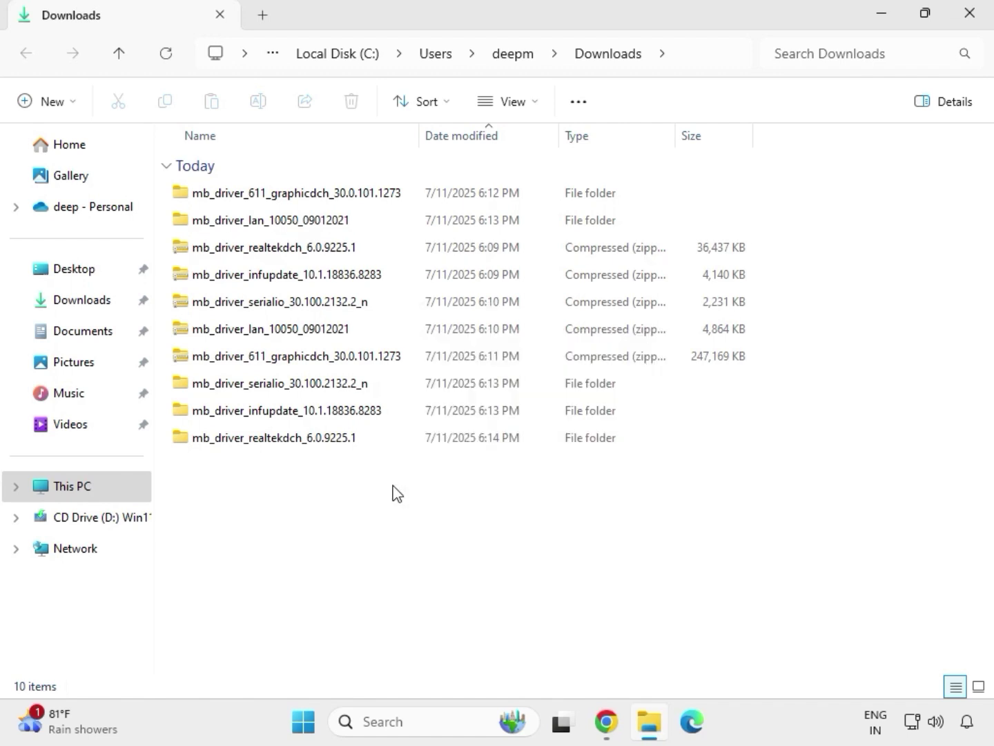
right_click(397, 493)
click(450, 502)
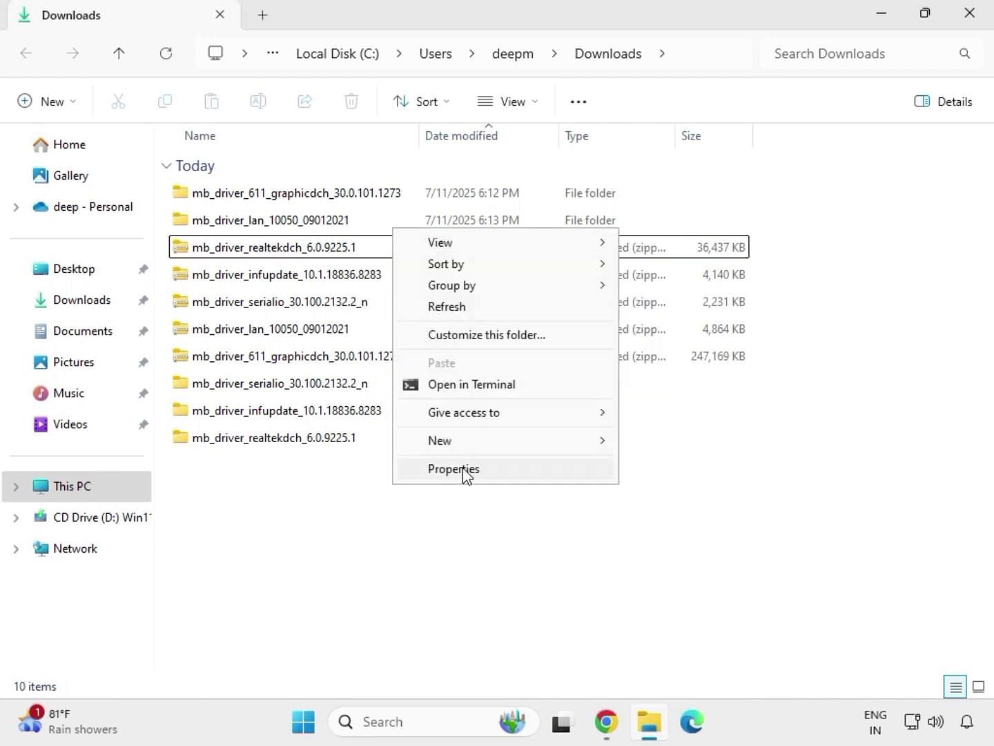
click(458, 308)
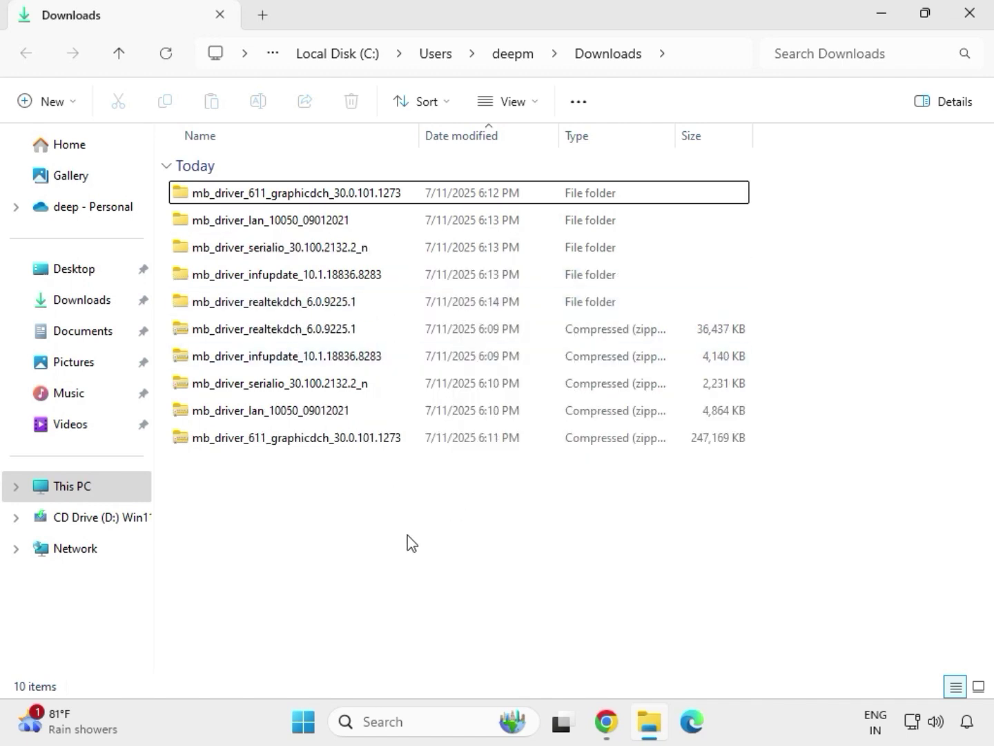
- Run the mb_driver_611_graphicdch_30.0.101.1273 installer from its extracted folder as administrator and allow it to make changes
drag(764, 308, 295, 181)
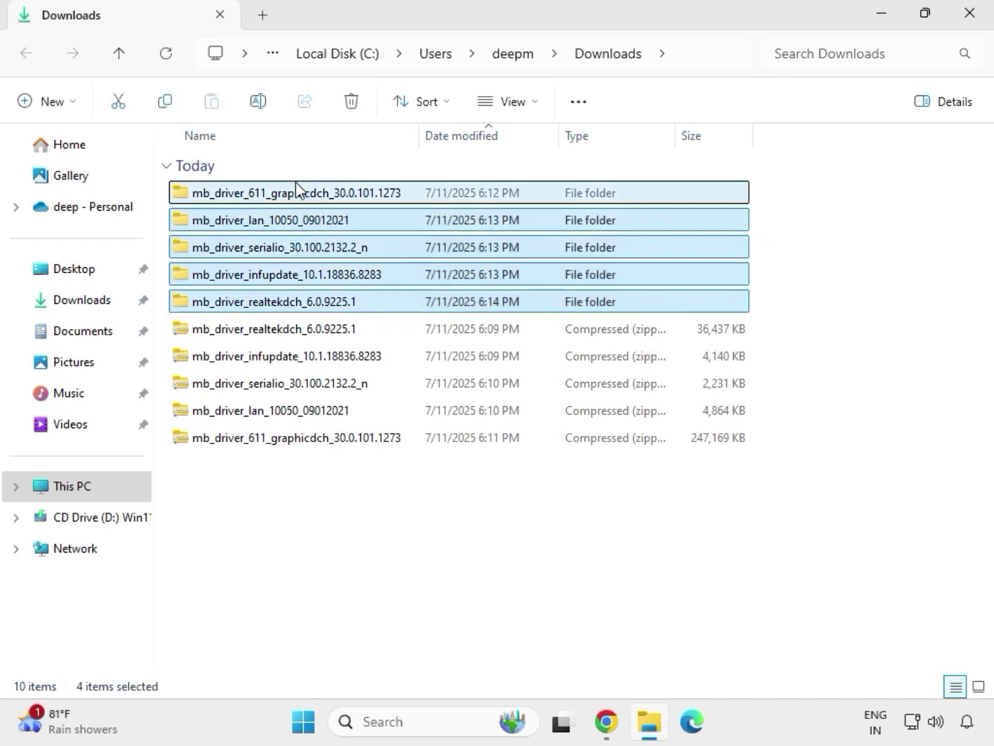
click(291, 196)
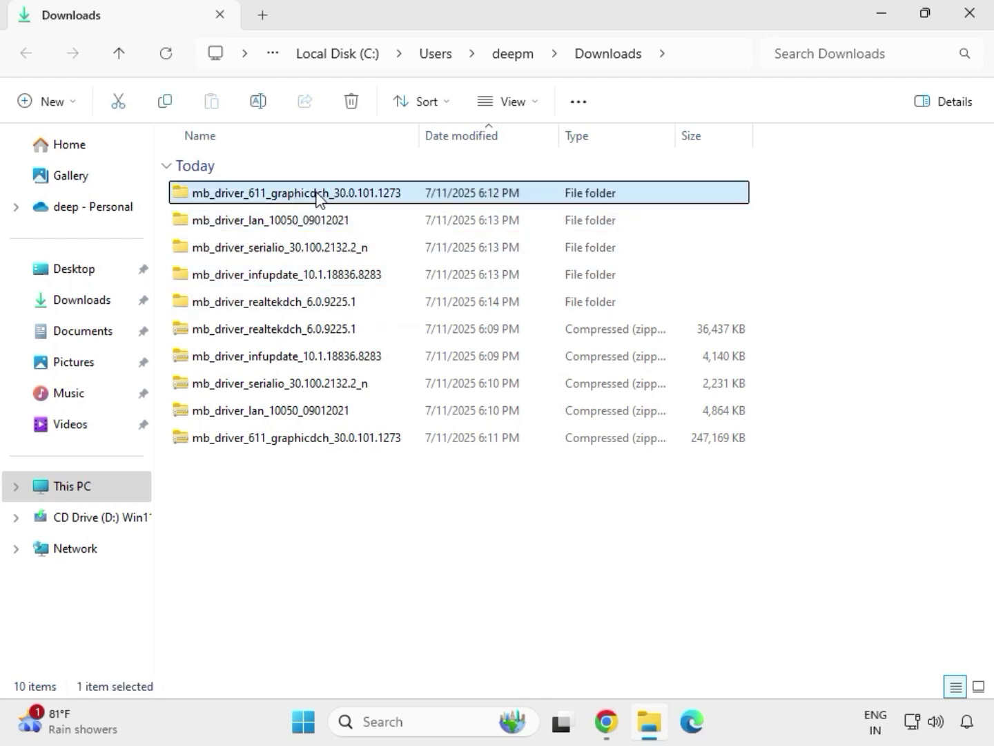
double_click(316, 196)
click(277, 198)
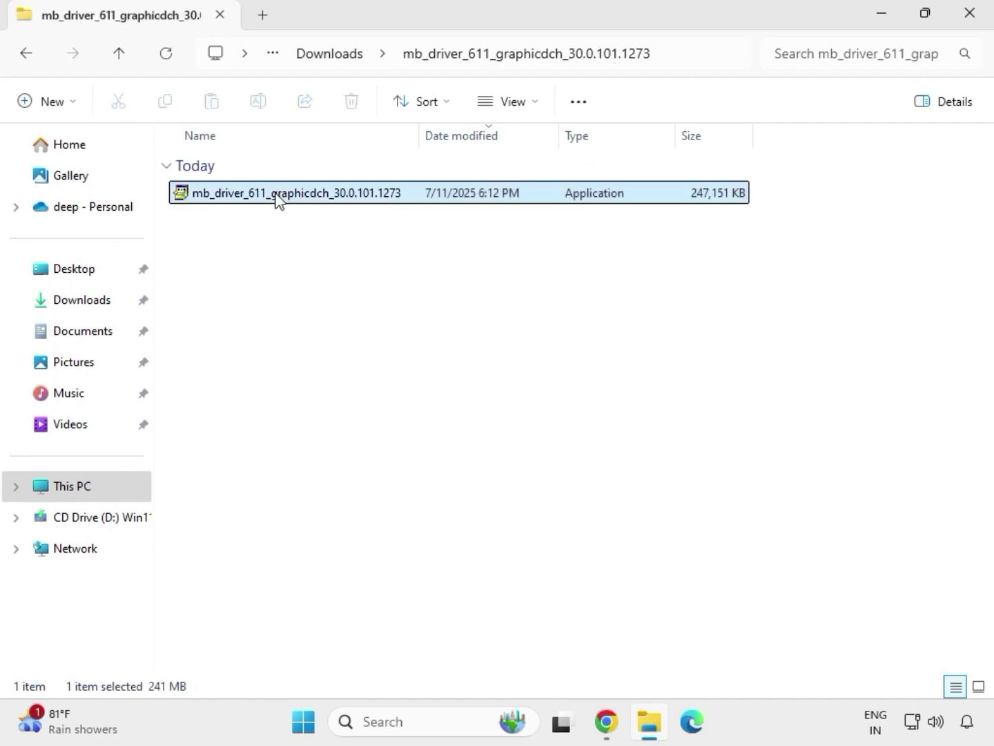
right_click(276, 198)
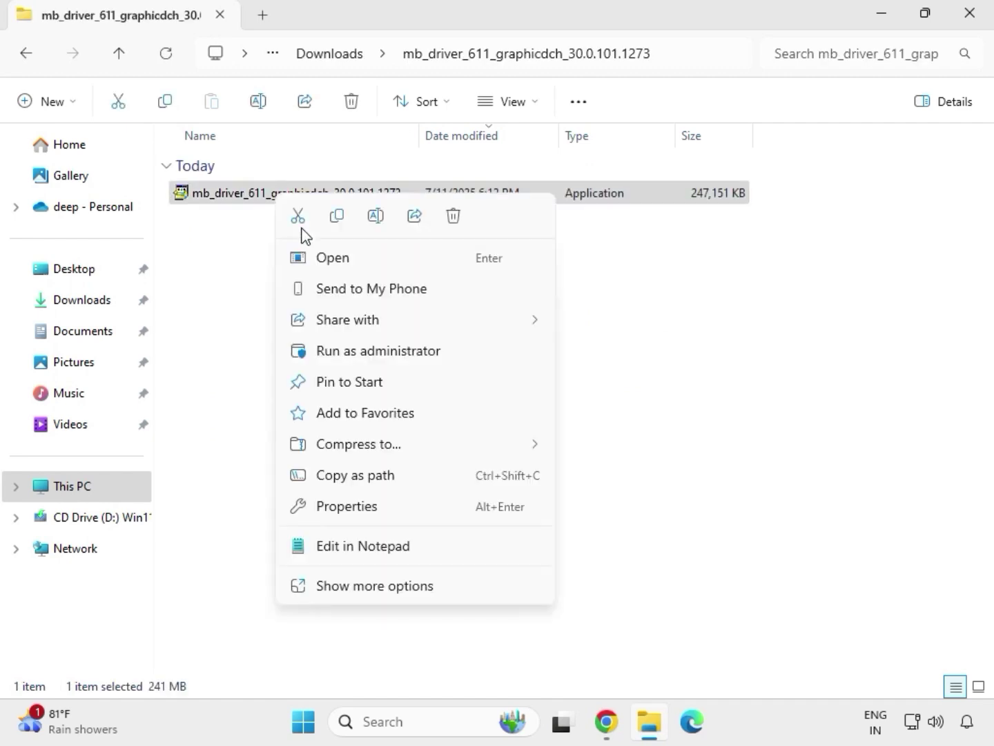
click(366, 352)
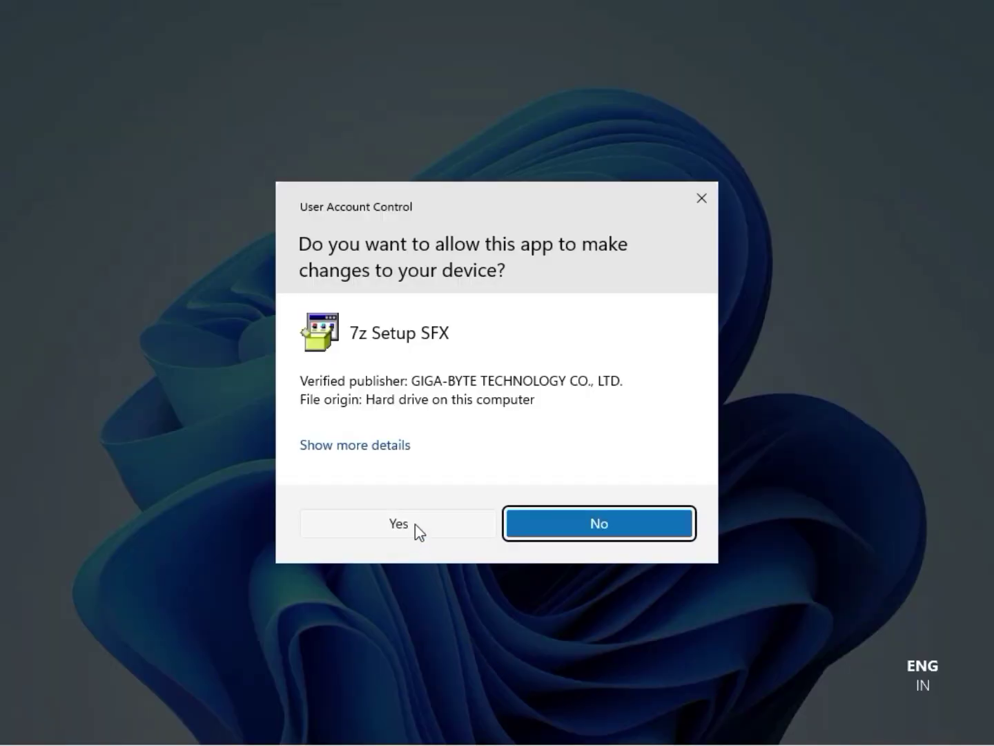
click(414, 524)
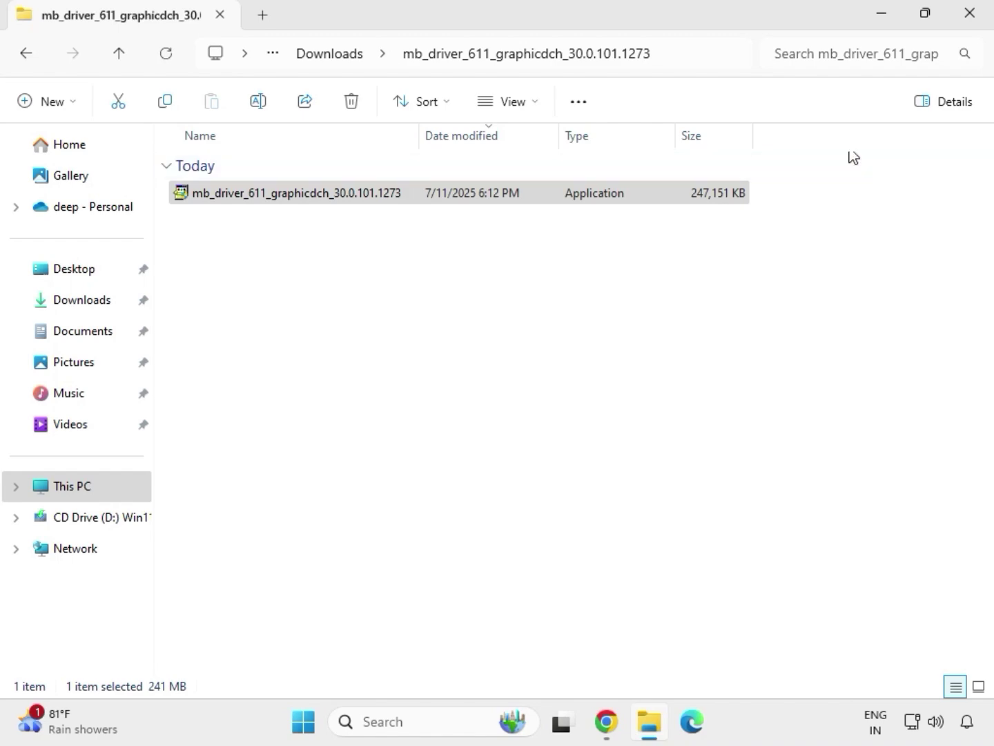
- Close the graphics driver folder's window and open the Downloads folder in a new File Explorer window
click(975, 15)
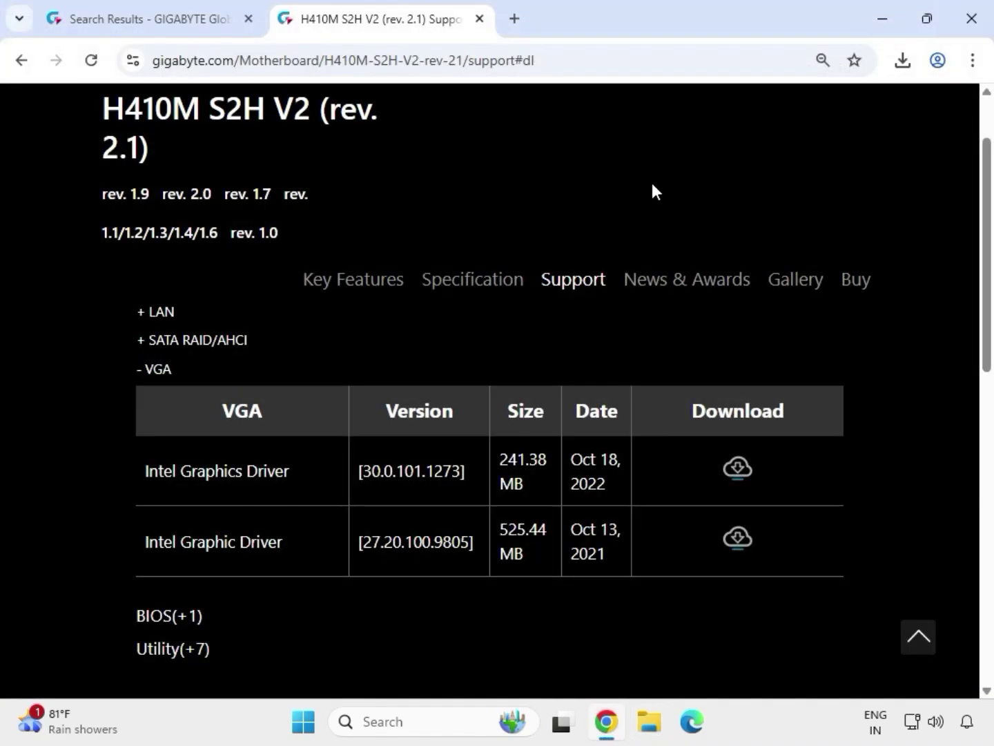
click(649, 724)
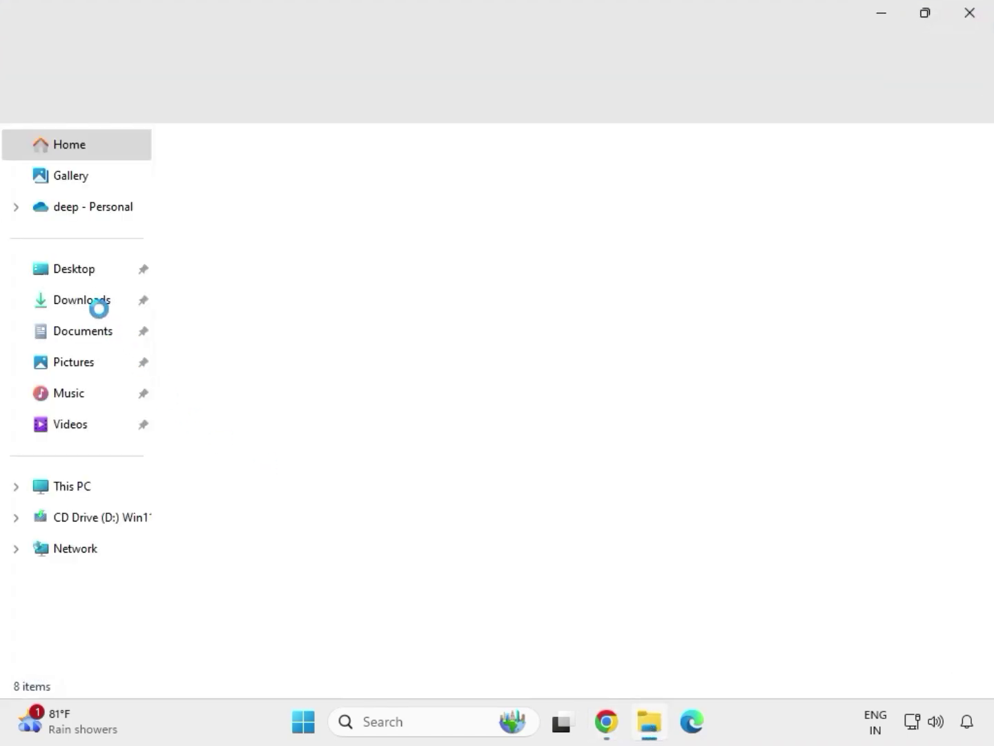
click(107, 309)
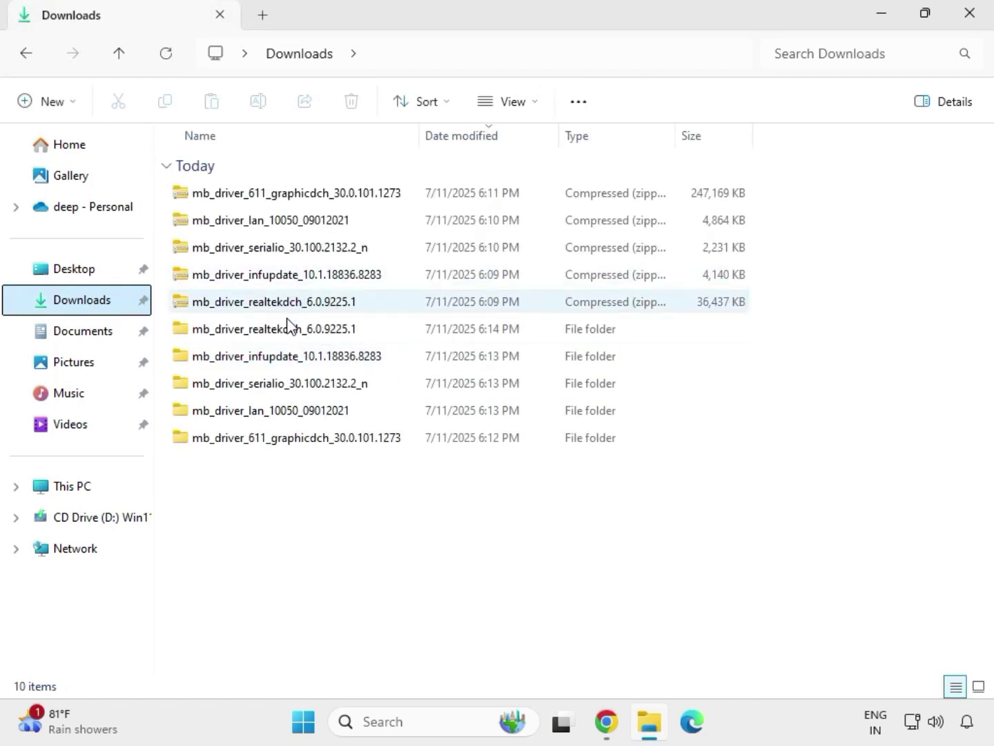
click(282, 334)
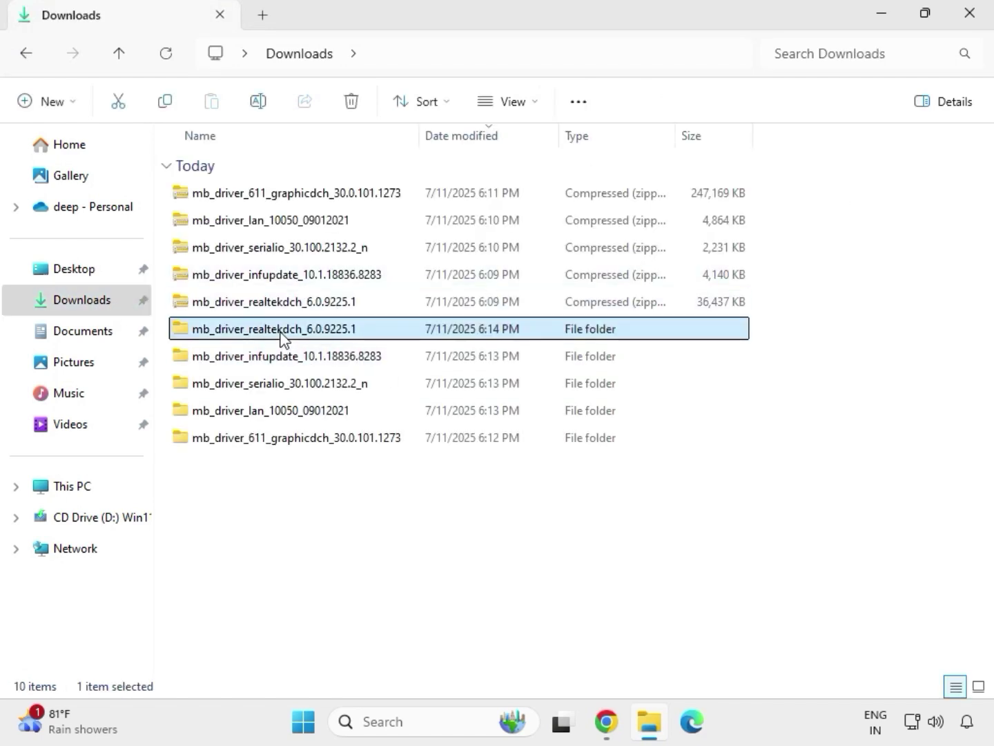
click(322, 440)
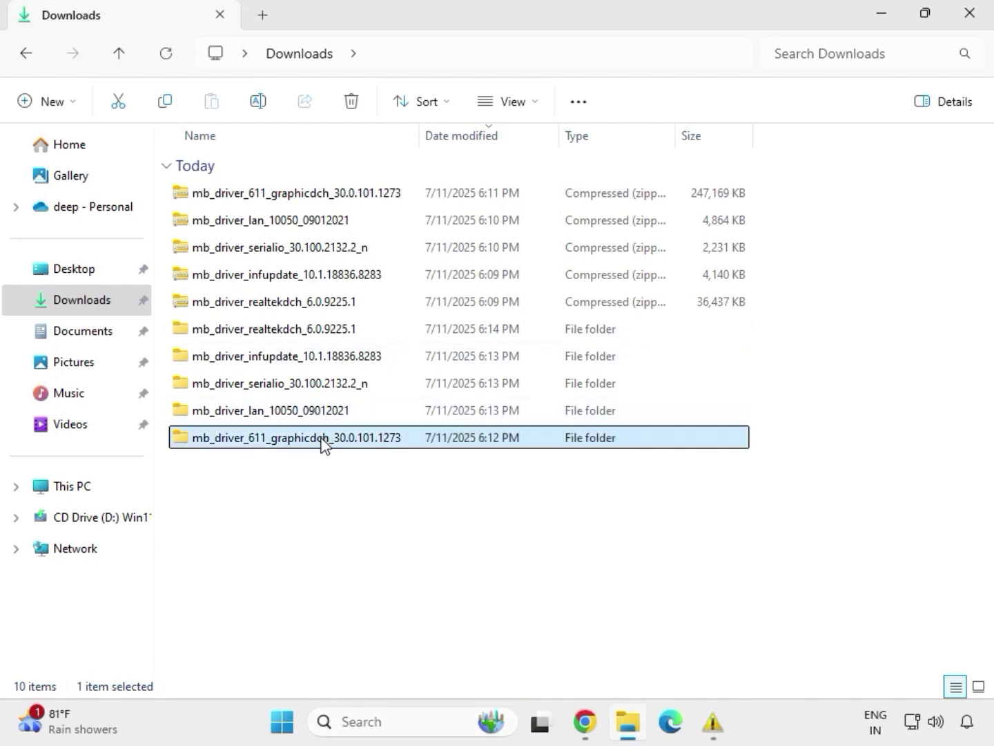
- Run the Install_Win10_10050_09012021 application from the extracted mb_driver_lan_10050_09012021 folder and allow it to make changes
click(311, 415)
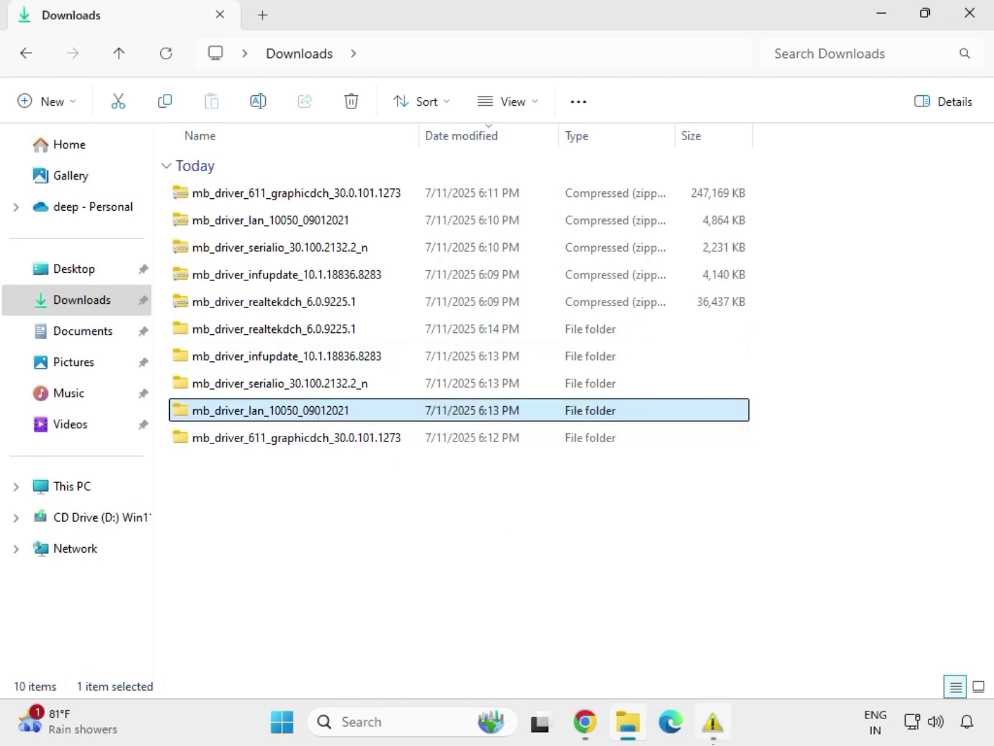
double_click(308, 414)
click(250, 200)
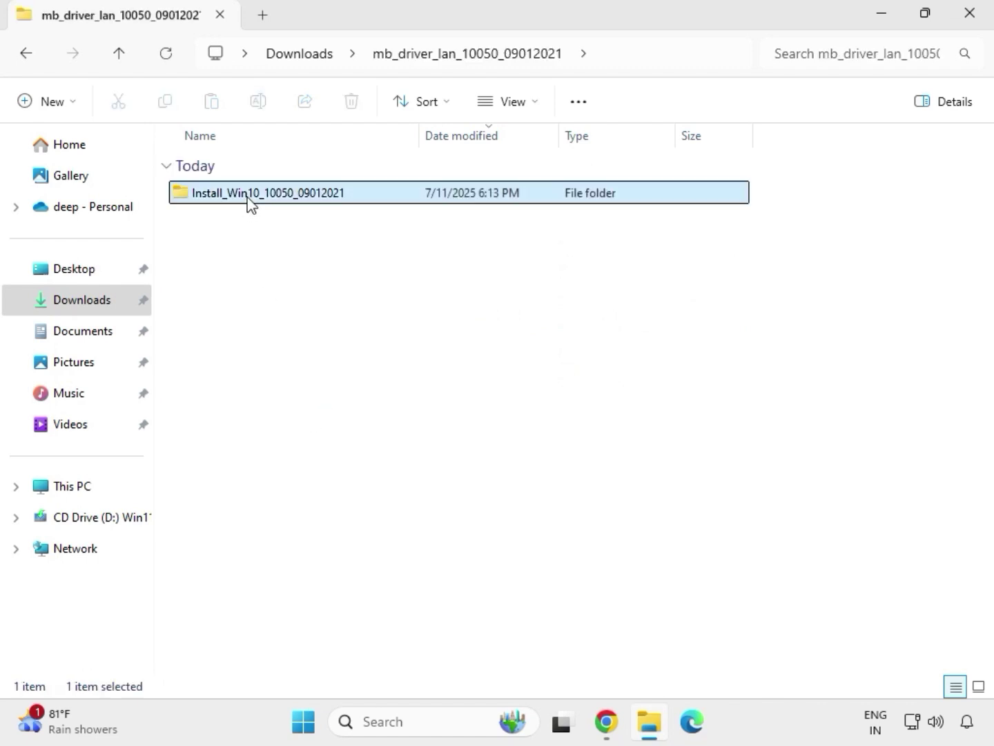
double_click(248, 196)
double_click(248, 196)
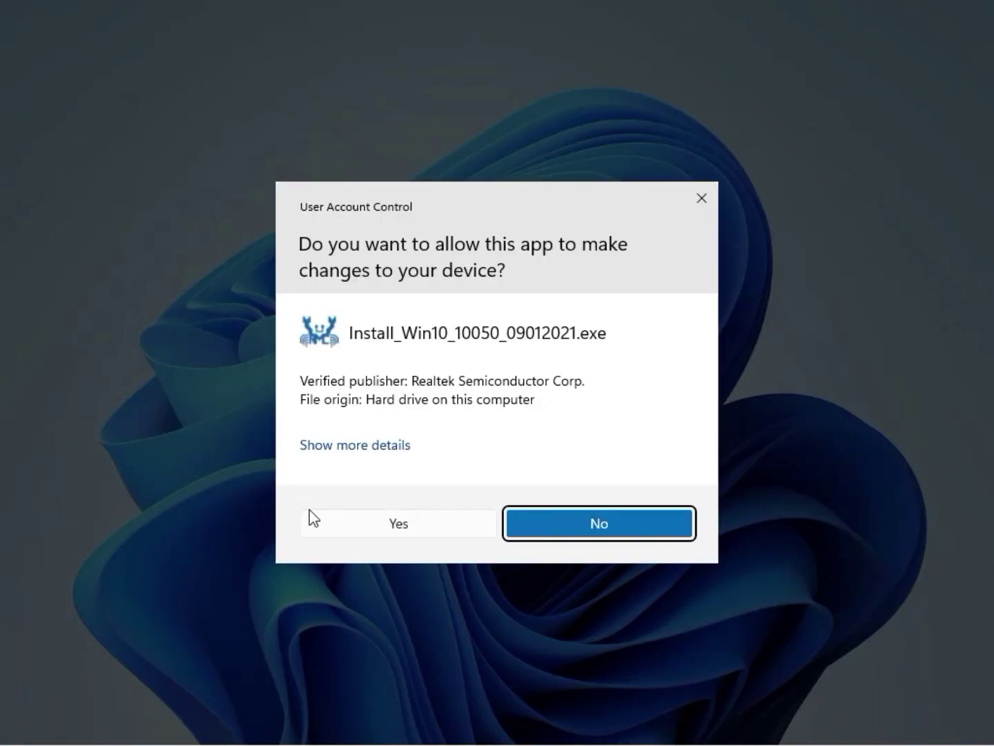
click(386, 526)
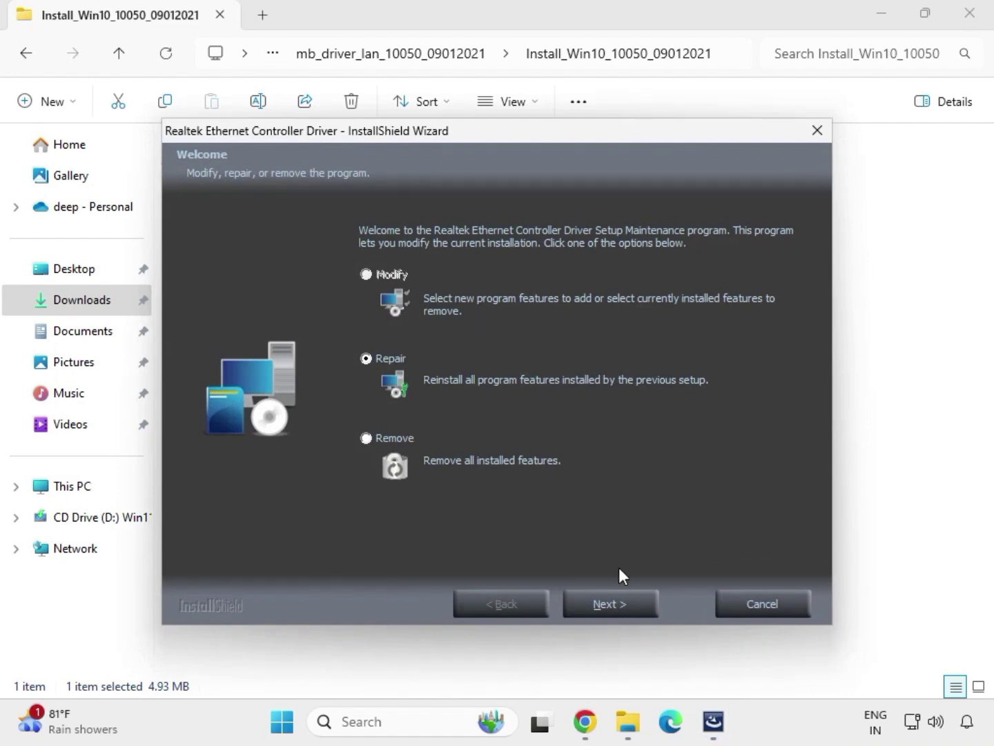
- Repair the Realtek Ethernet Controller Driver, finish the InstallShield Wizard and return to the Downloads folder
click(634, 605)
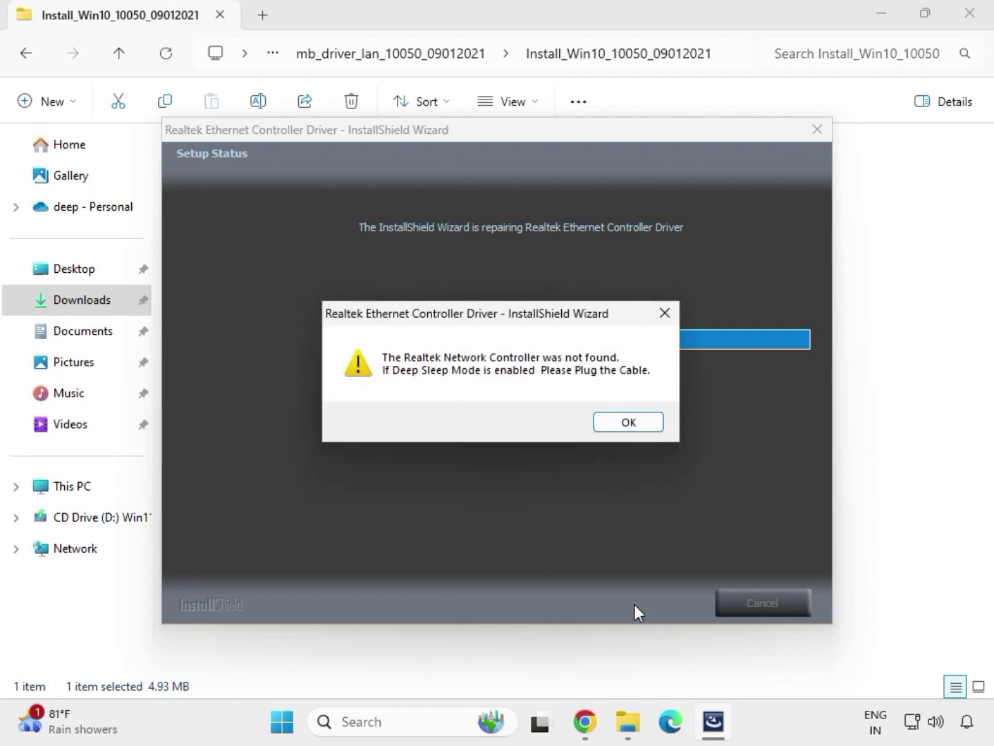
click(603, 418)
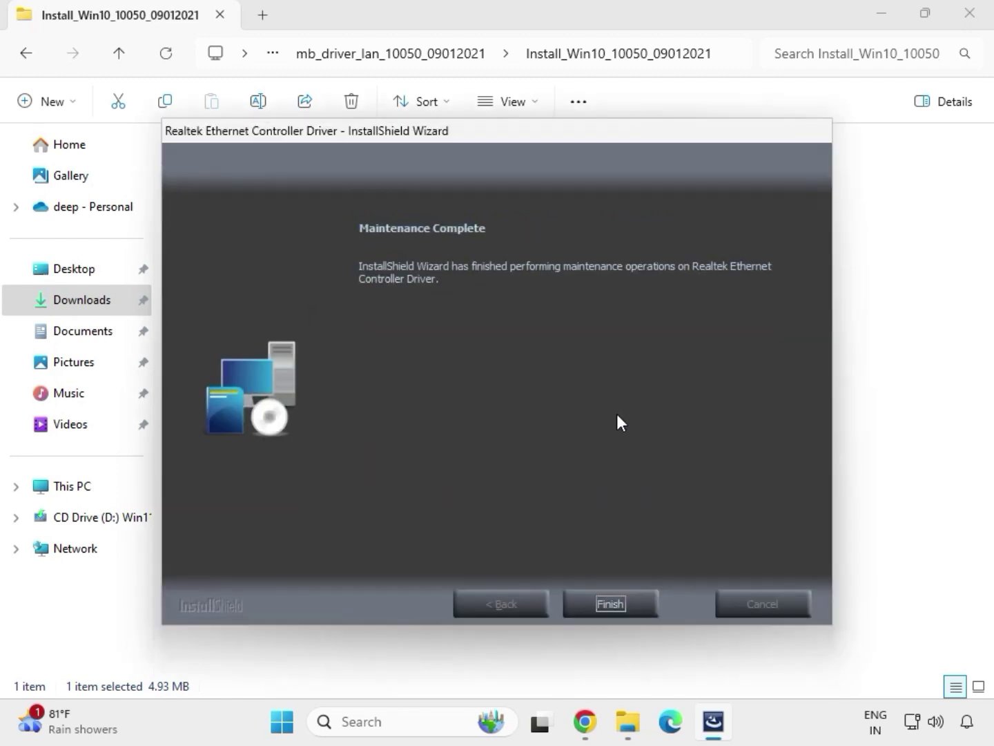
click(618, 593)
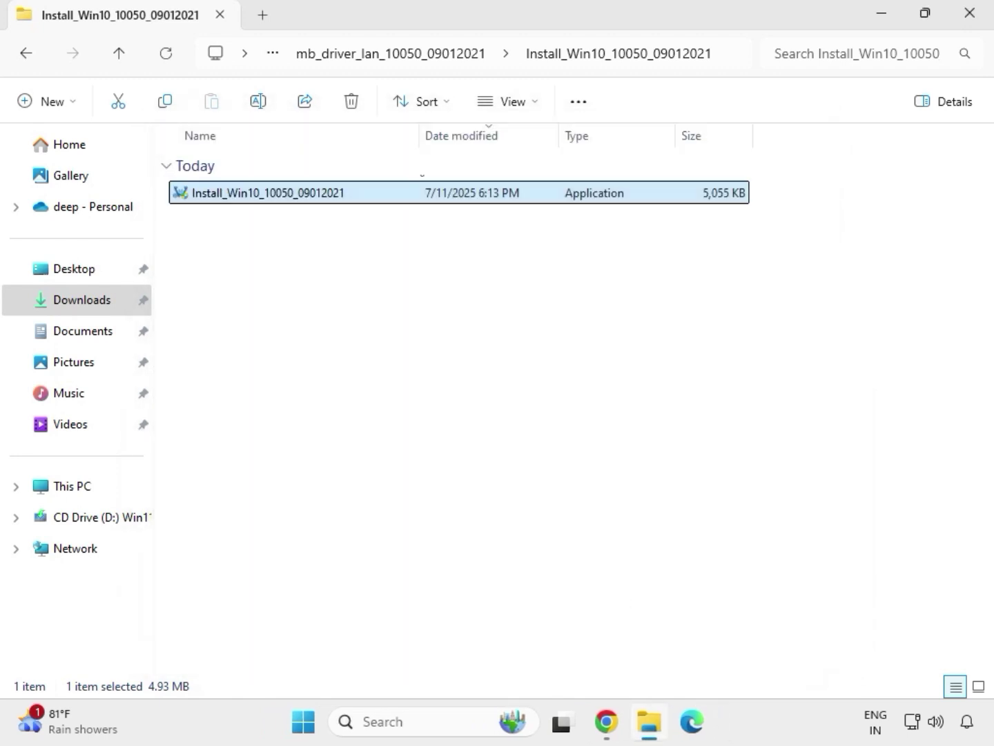
click(28, 55)
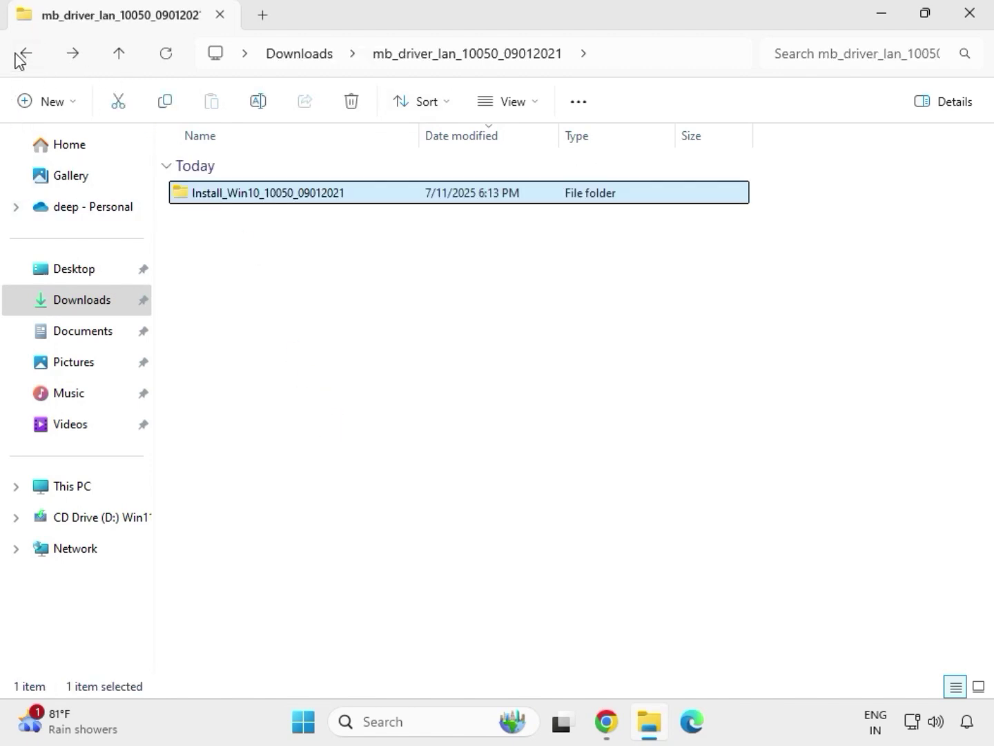
click(22, 54)
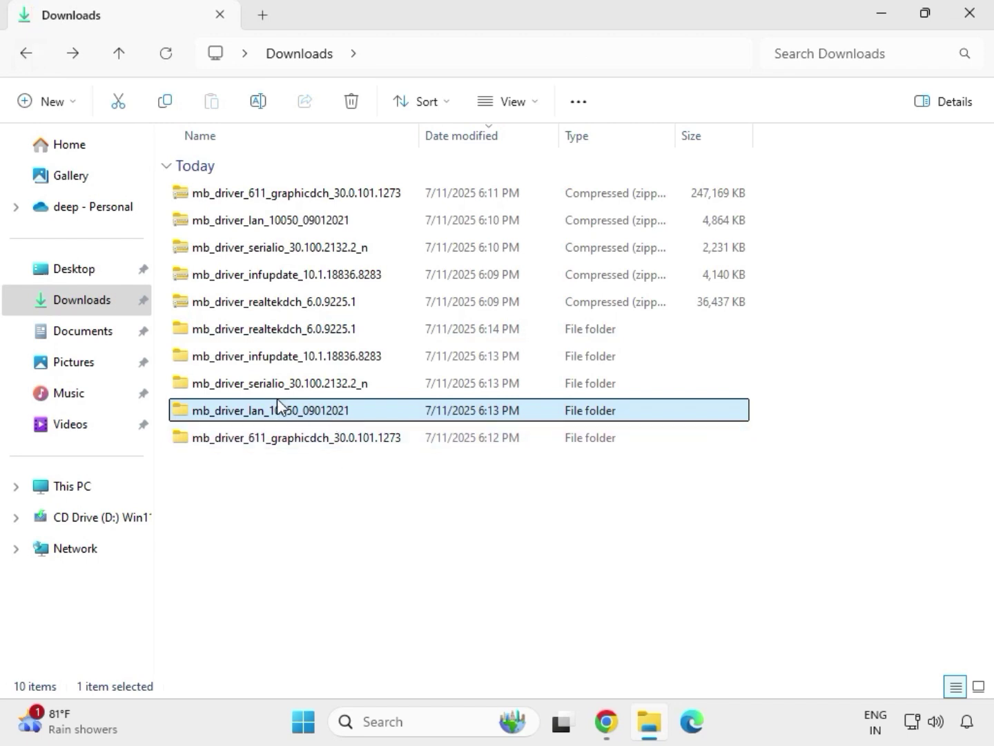
- Run SetupSerialIO from the extracted mb_driver_serialio_30.100.2132.2_n folder as administrator and allow it to make changes
double_click(280, 385)
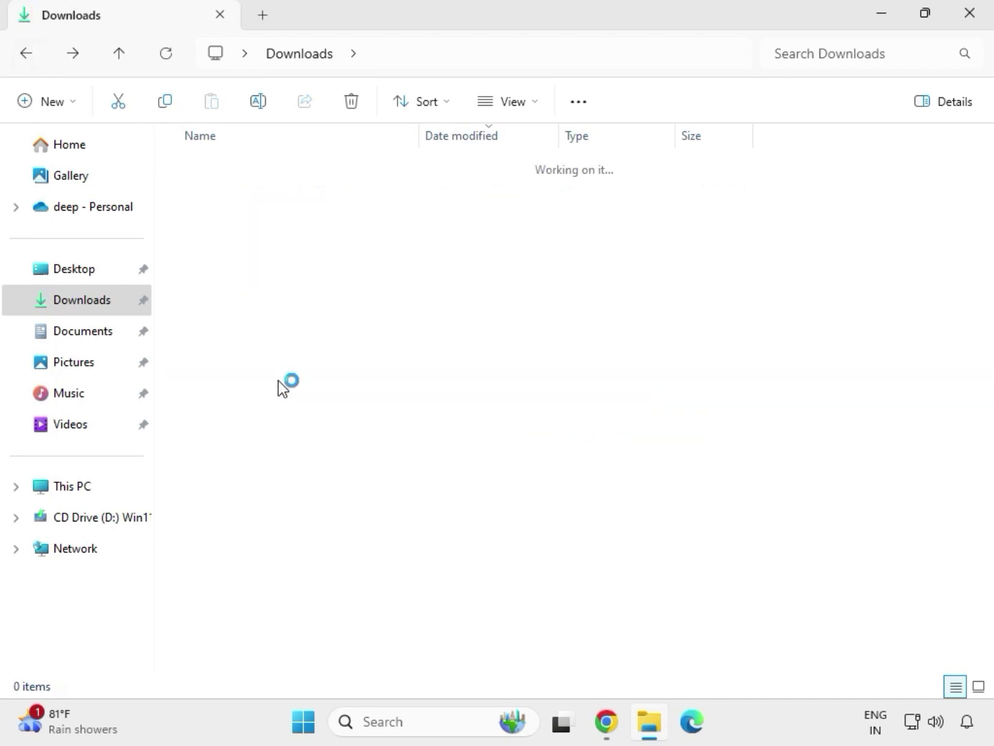
click(296, 196)
double_click(296, 197)
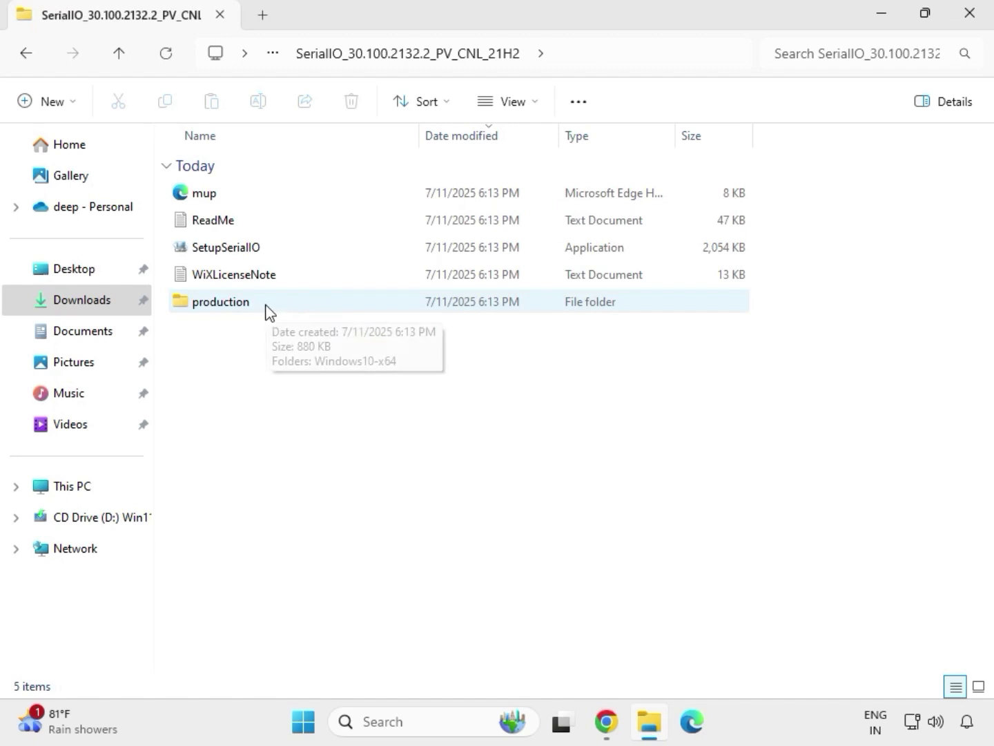
click(251, 250)
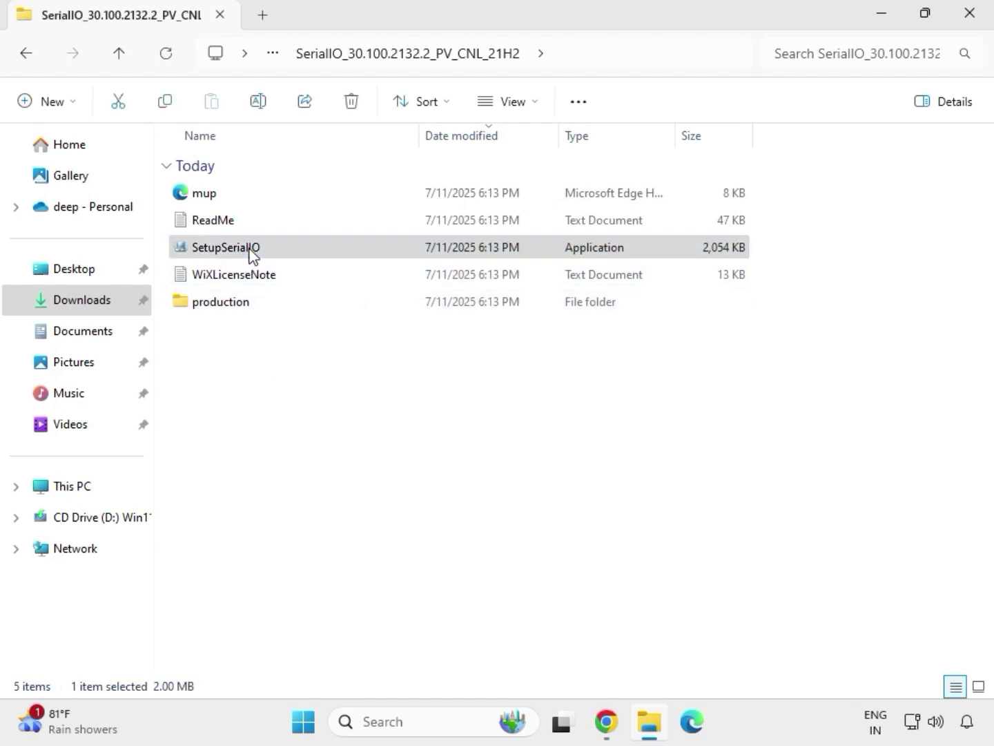
right_click(251, 251)
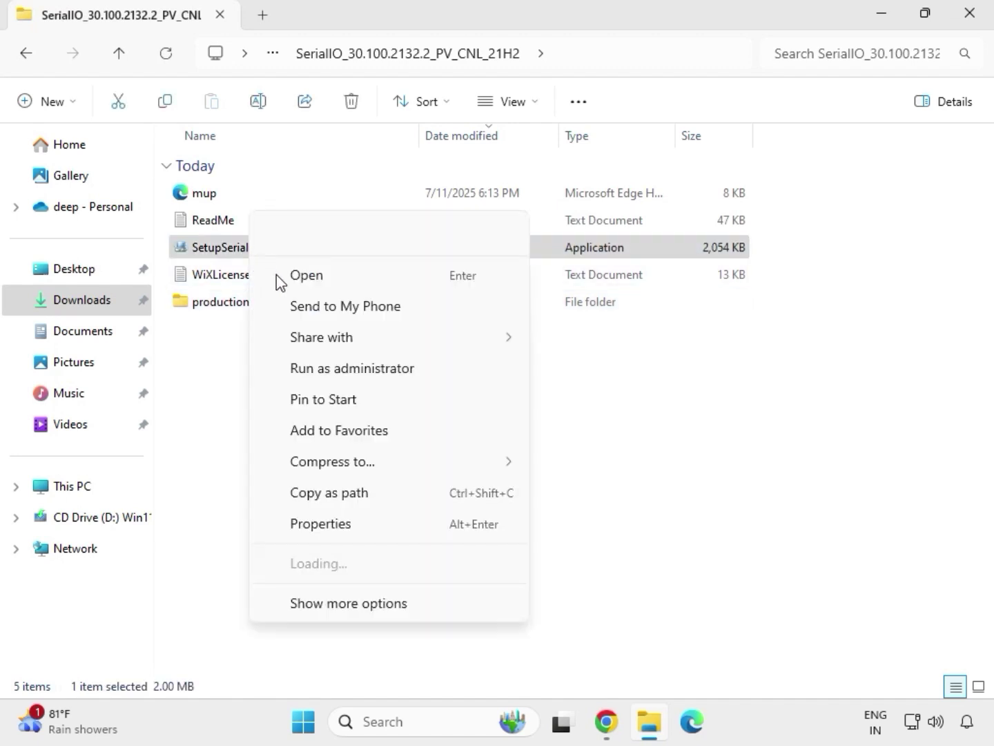
click(342, 370)
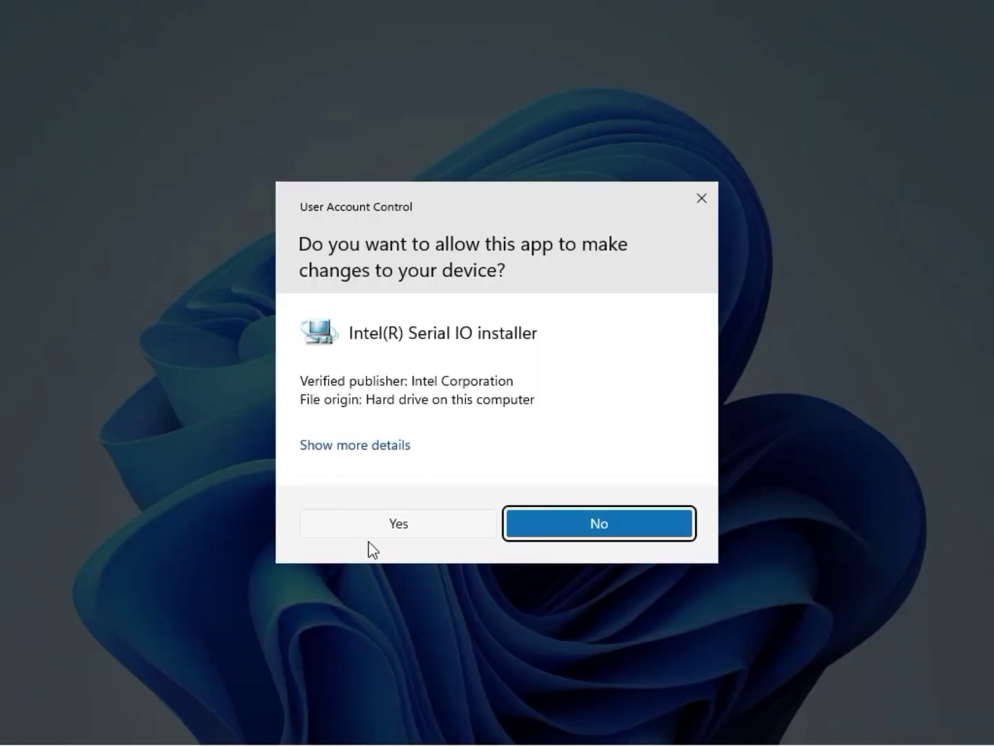
click(391, 523)
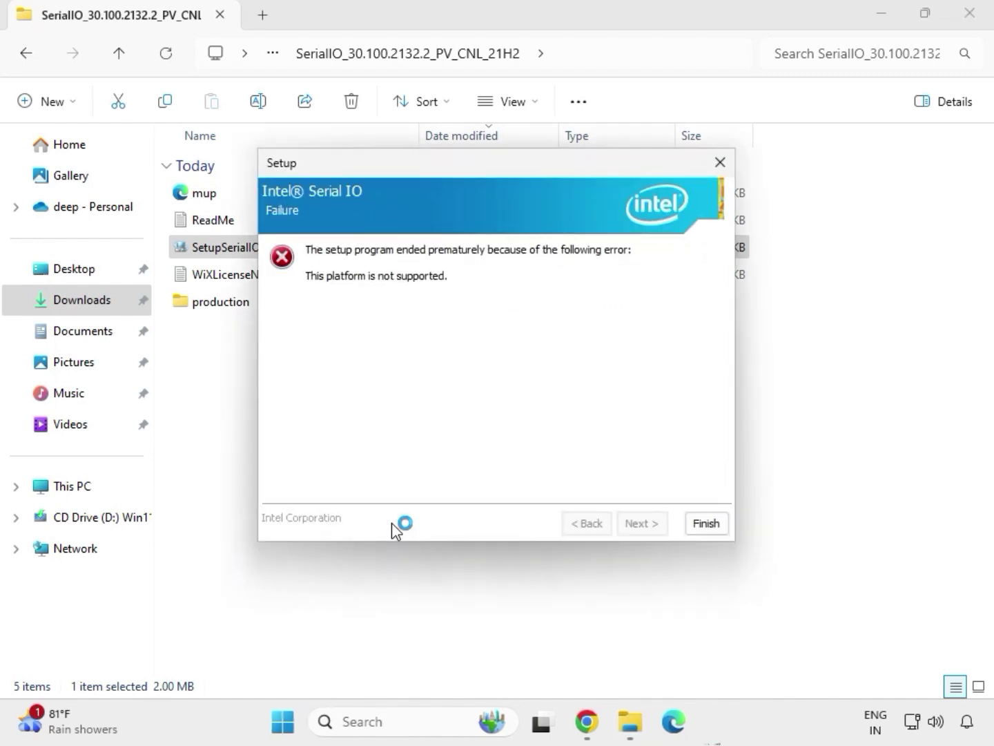
- Exit the Intel Serial IO setup and return to the Downloads folder
click(705, 524)
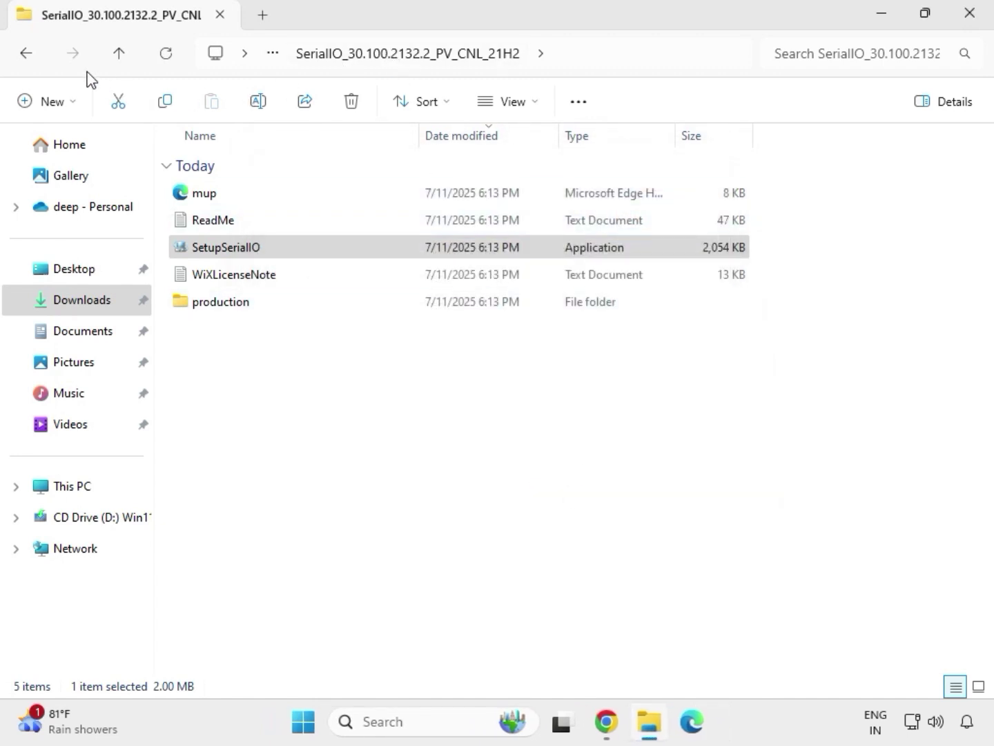
click(27, 53)
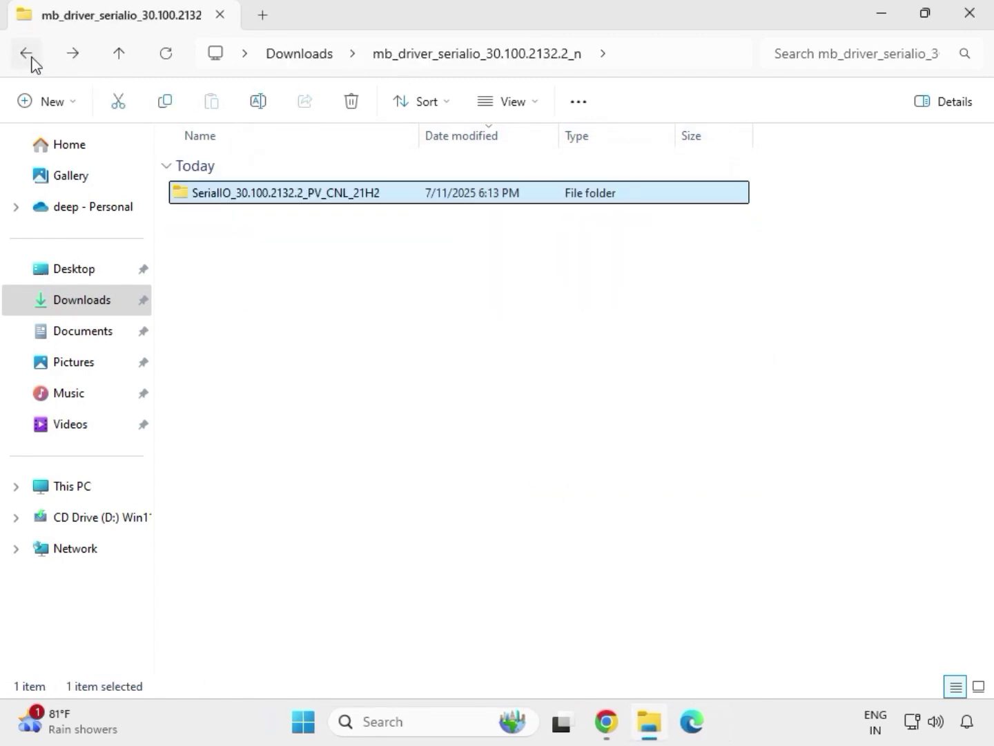
click(28, 56)
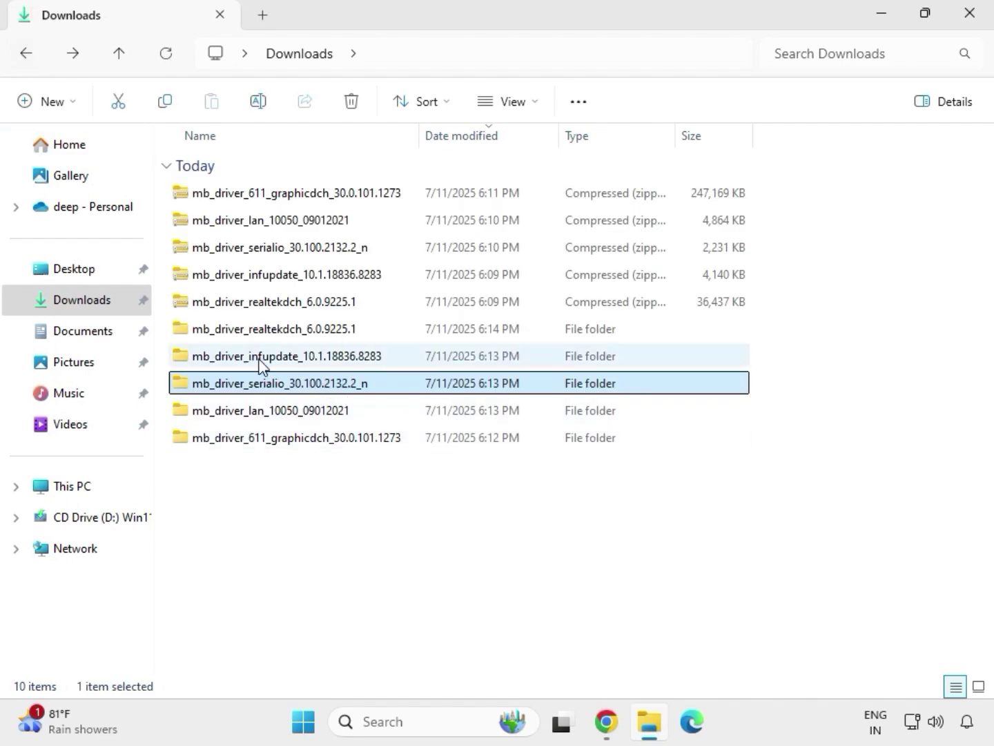
- Run SetupChipset from the extracted mb_driver_infupdate_10.1.18836.8283 folder as administrator and allow it to make changes
click(261, 365)
double_click(261, 366)
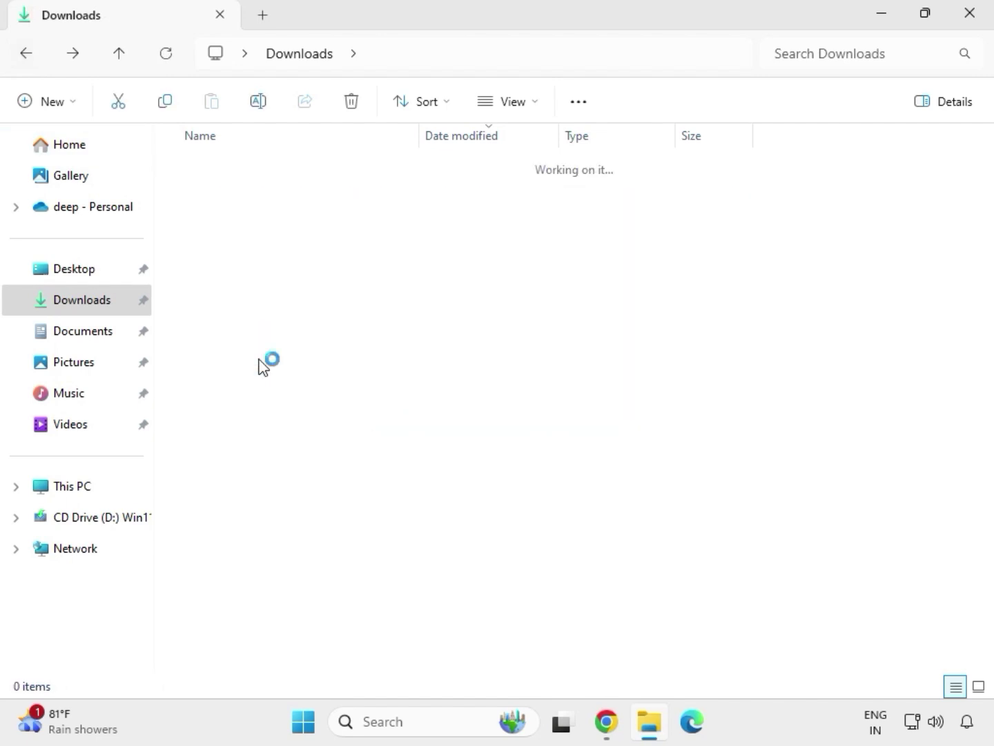
click(263, 195)
double_click(263, 196)
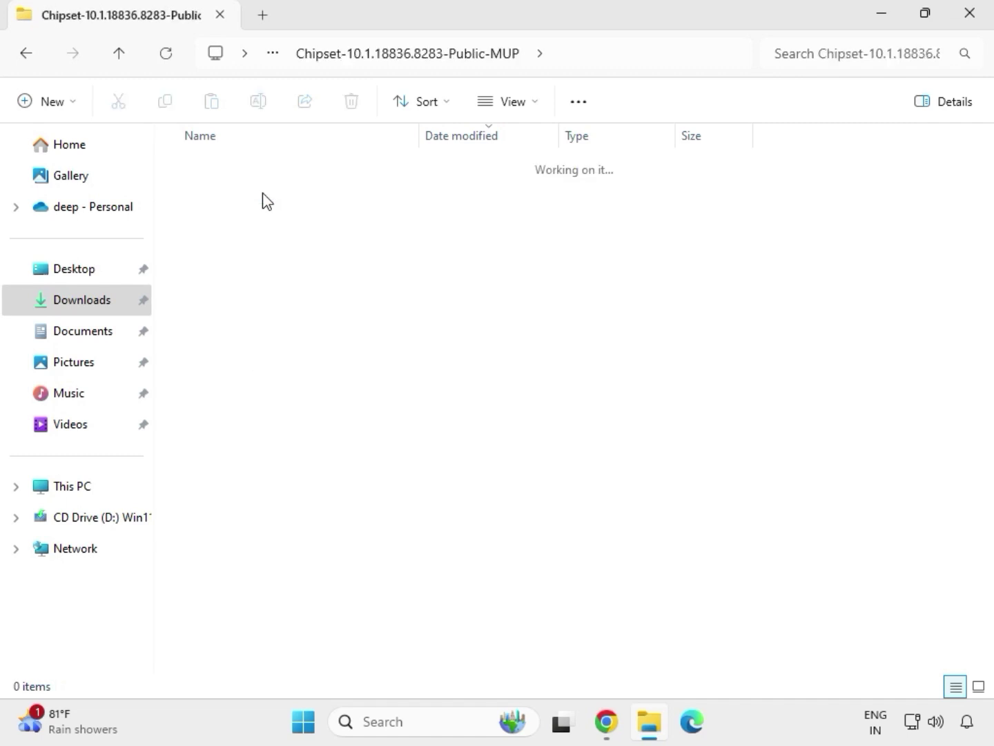
click(282, 225)
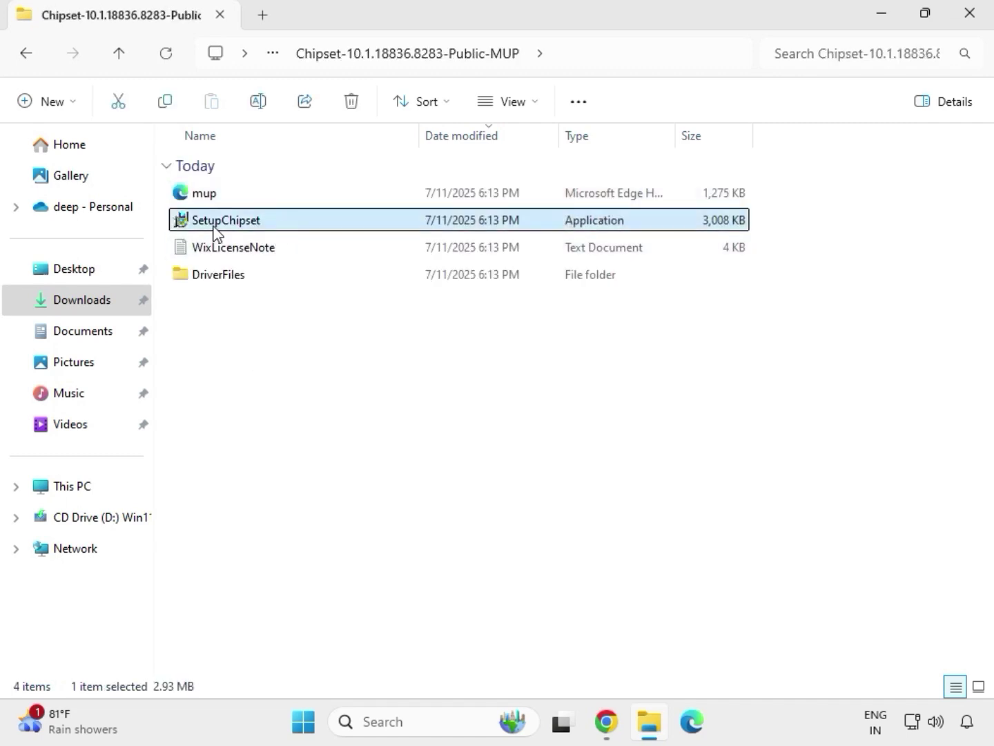
right_click(275, 230)
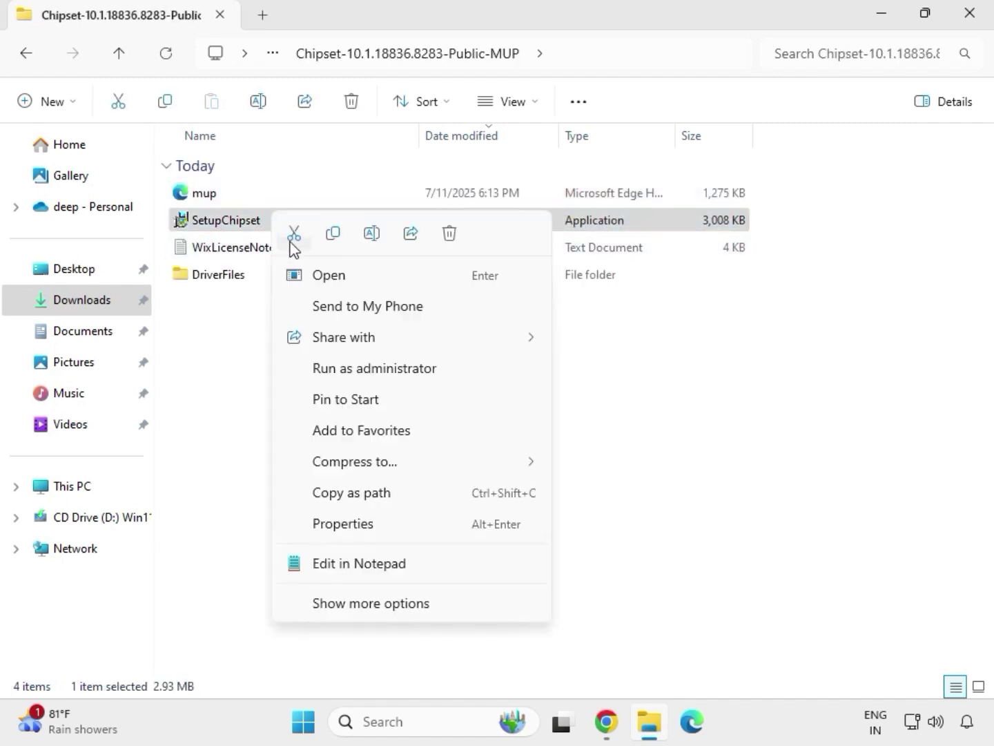
click(352, 368)
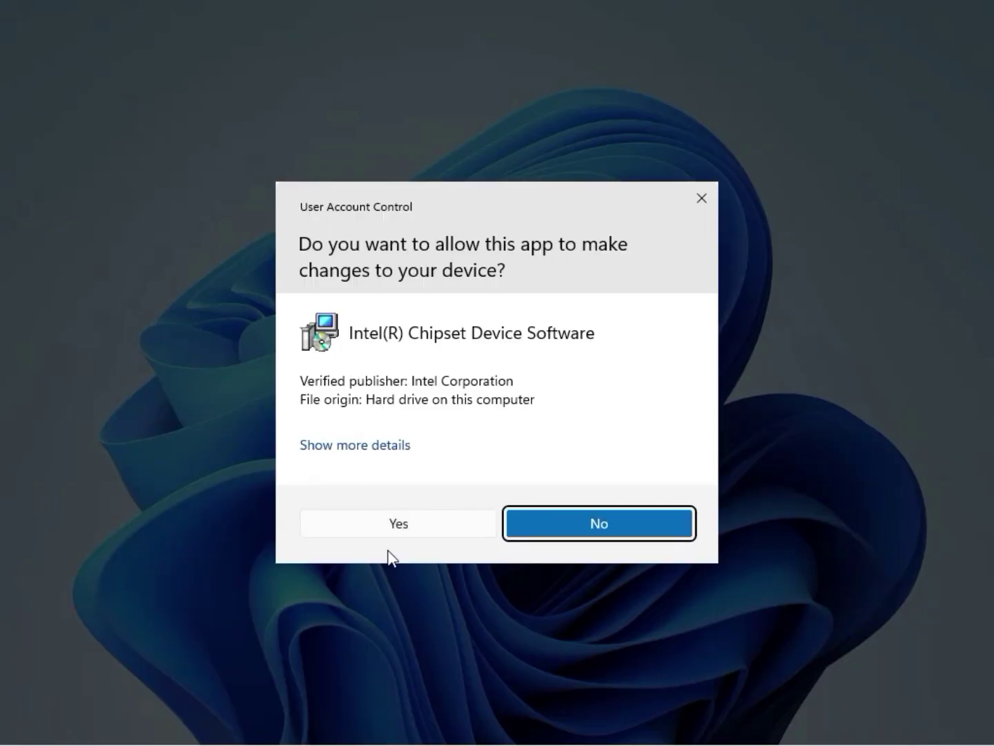
click(396, 532)
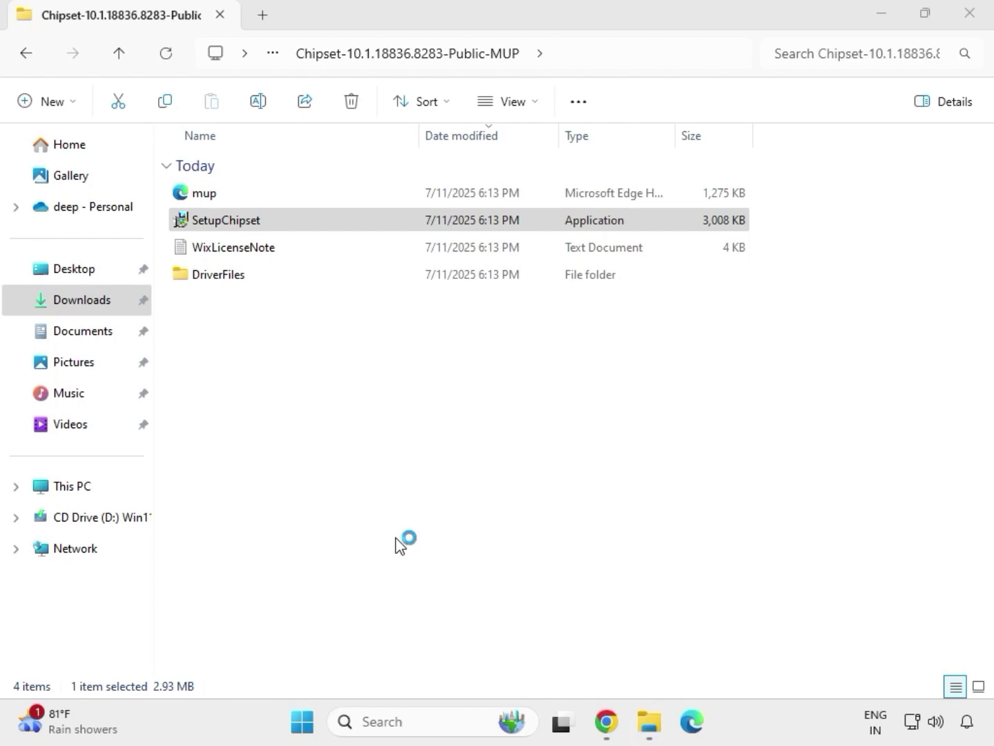
- Accept the Intel Chipset Device Software license agreement, try to install the software, then close the installer and return to the Downloads folder
click(581, 515)
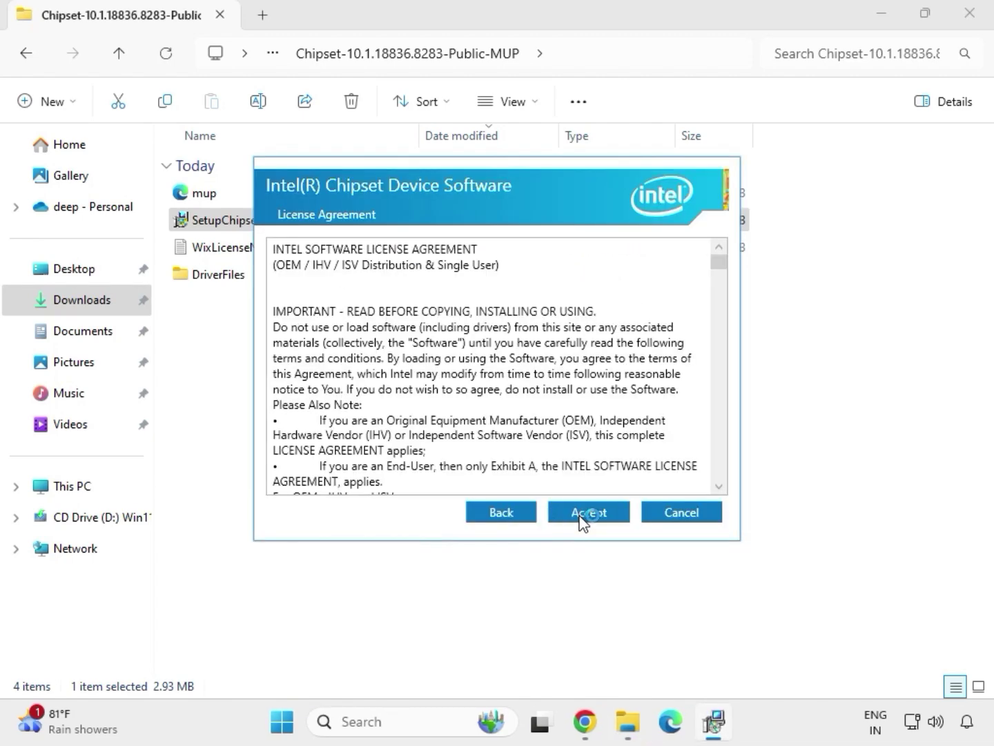
click(583, 516)
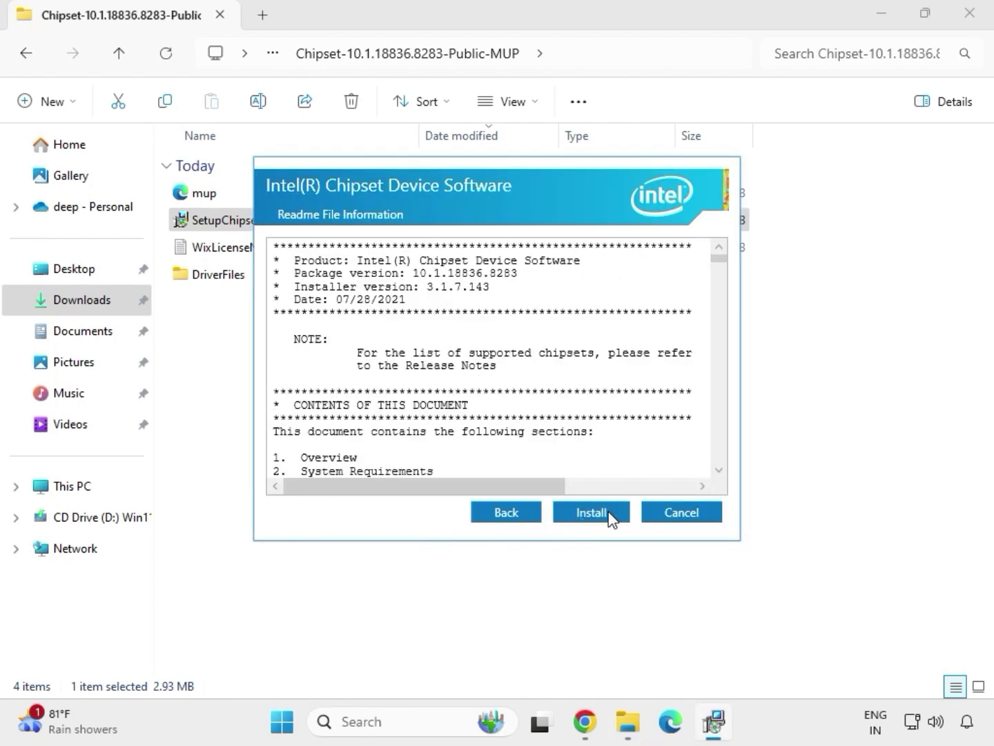
click(610, 516)
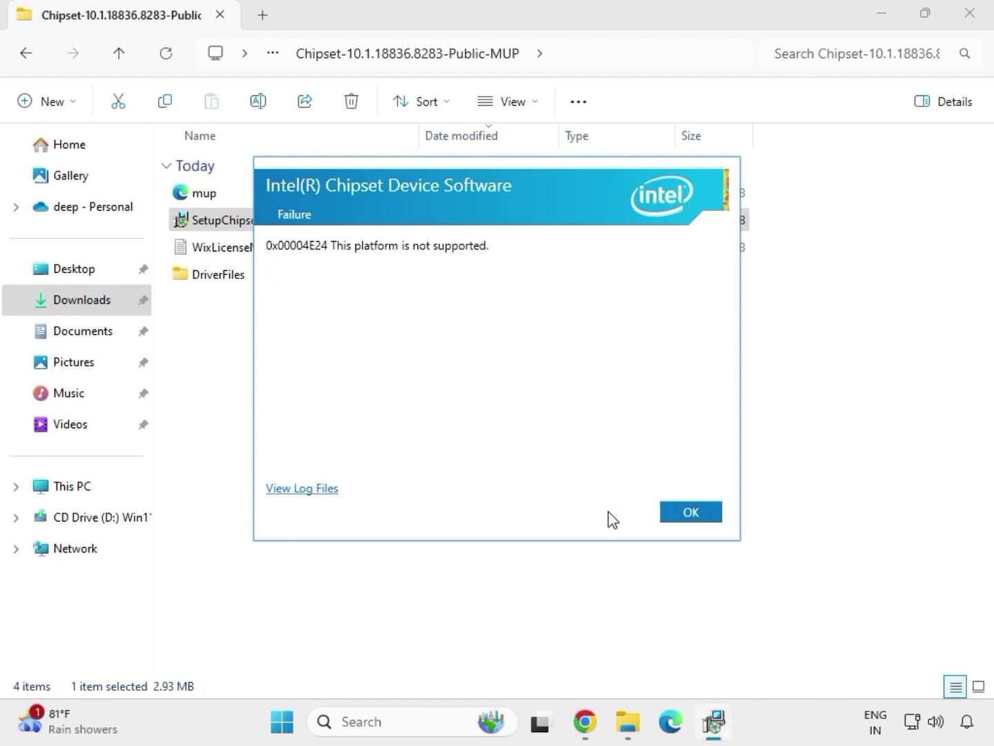
click(673, 517)
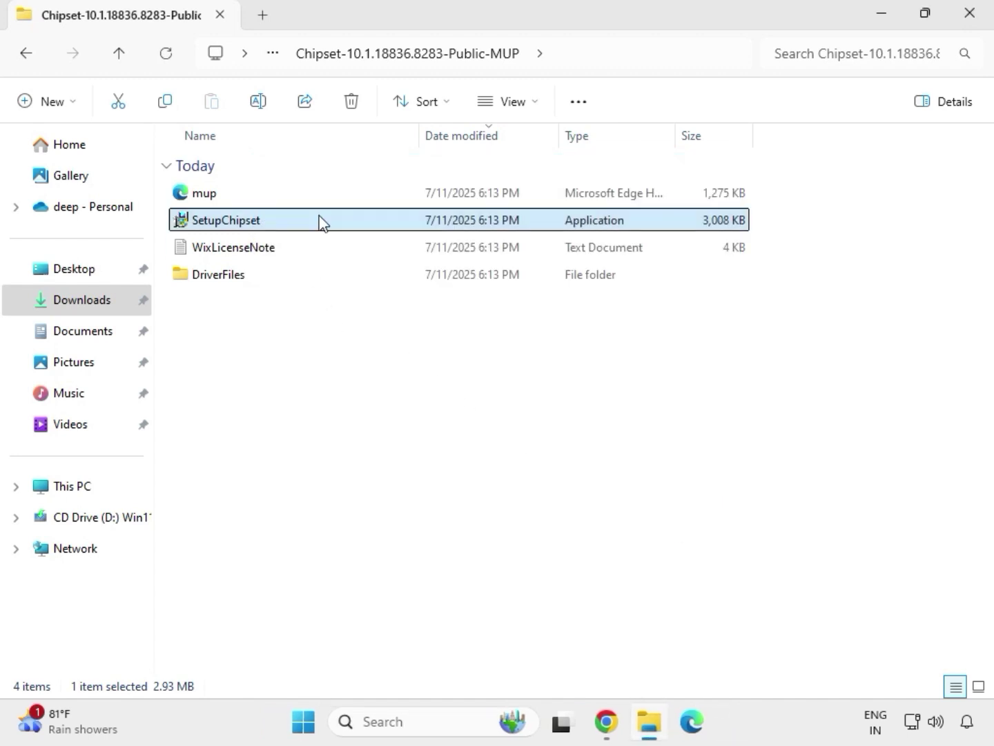
key(BackSpace)
key(BackSpace)
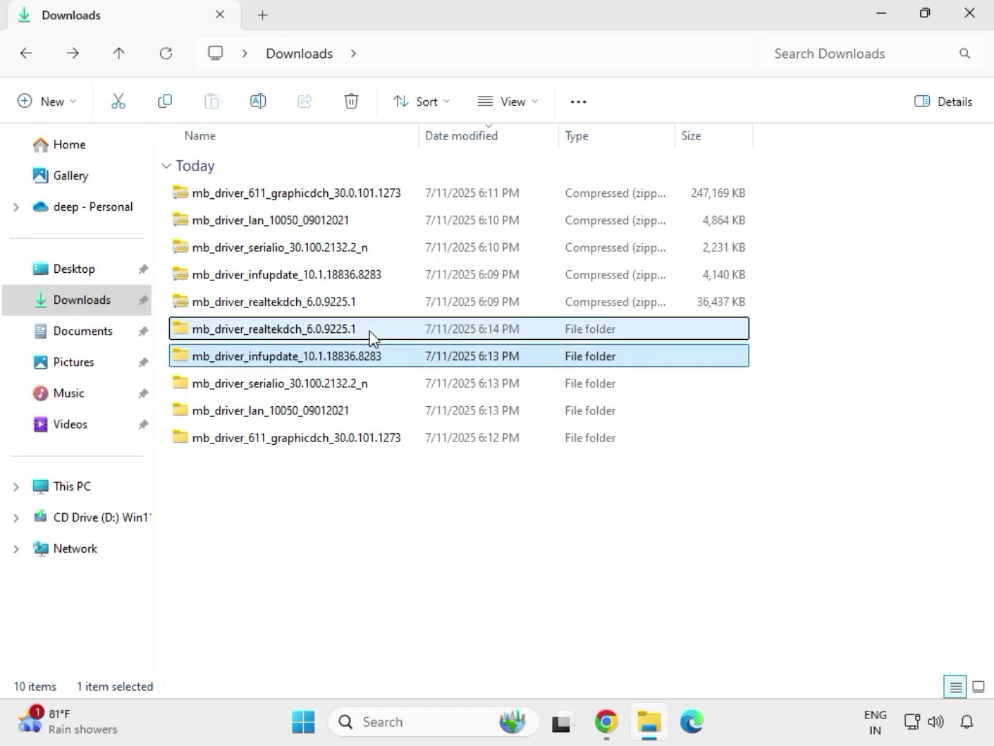
- Run the mb_driver_611_graphicdch_30.0.101.1273 application from its extracted folder as administrator and allow it to make changes
double_click(370, 332)
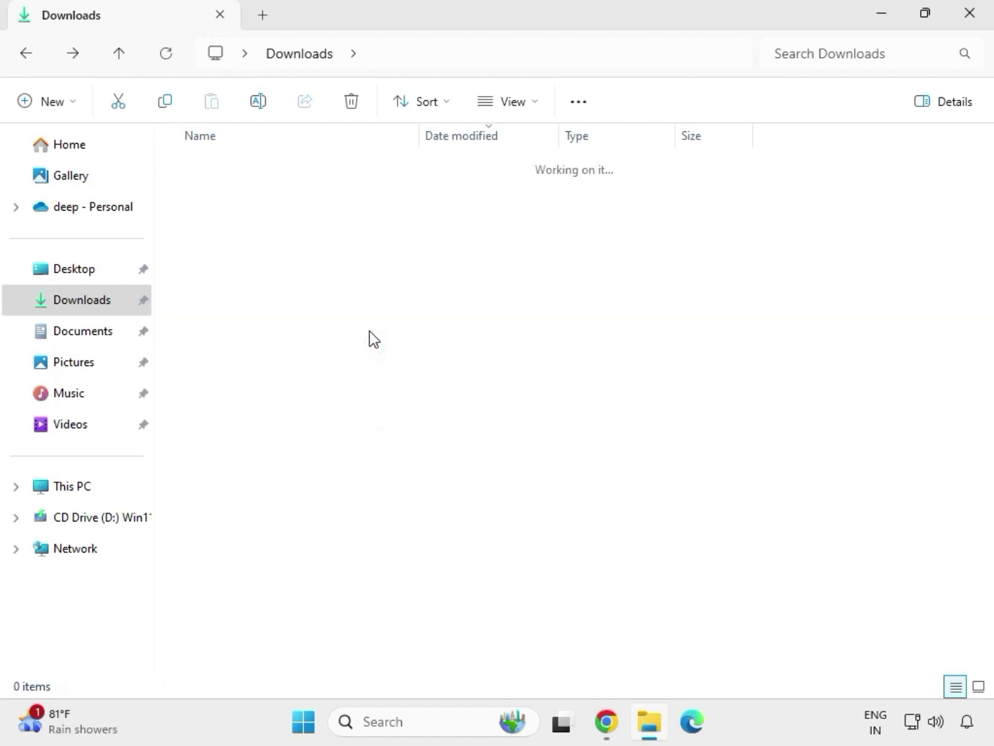
click(310, 60)
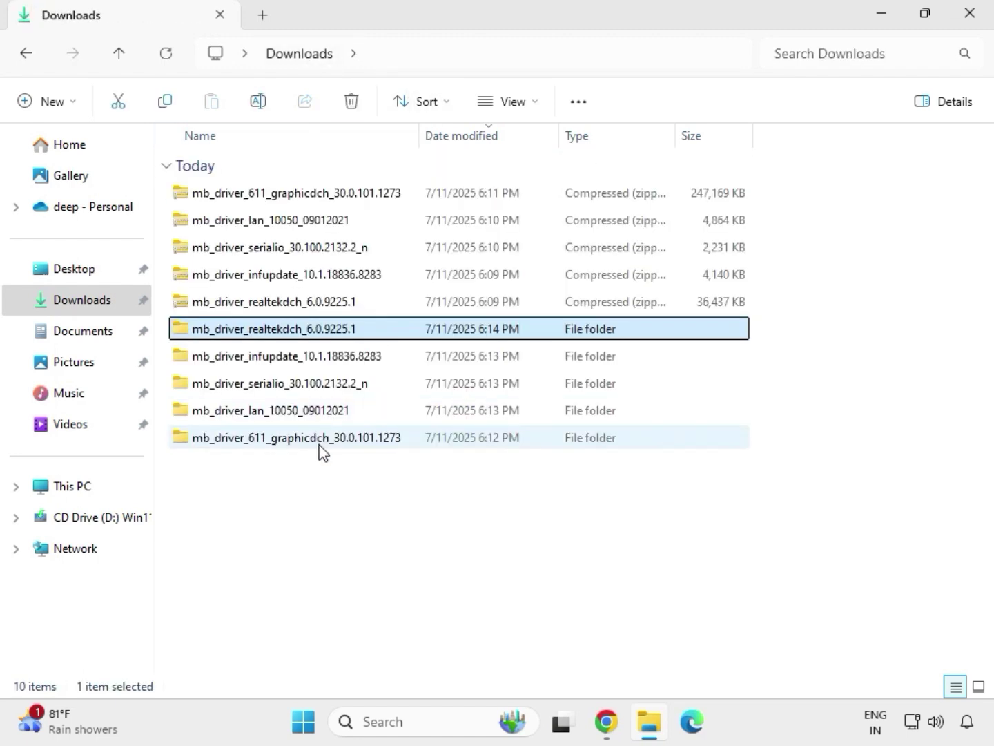
click(289, 442)
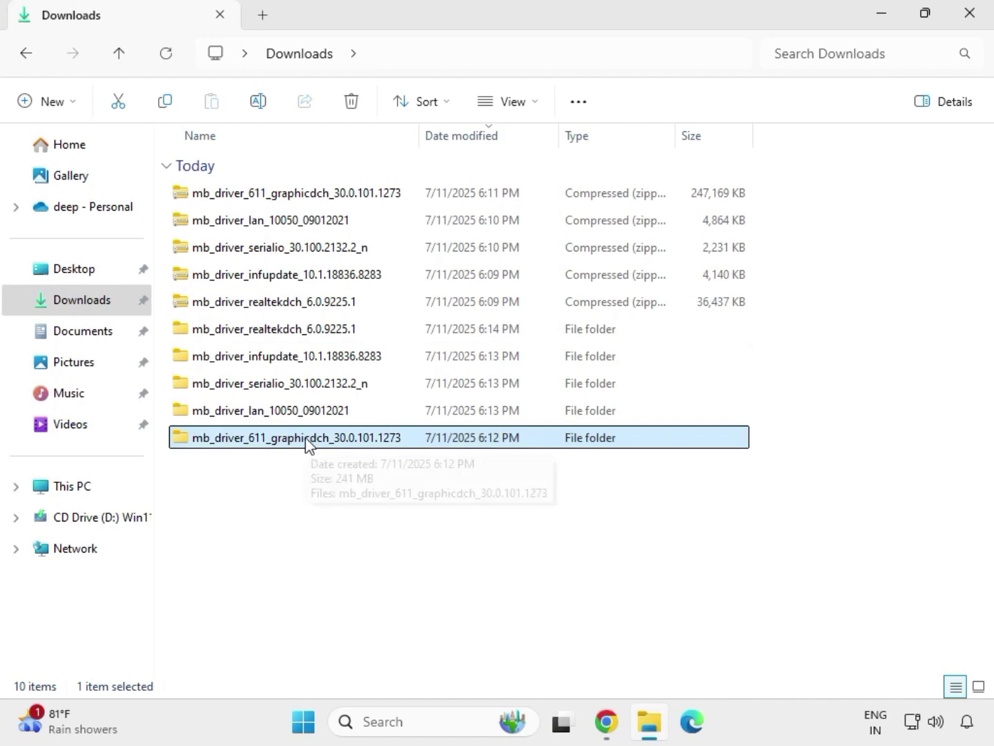
double_click(306, 442)
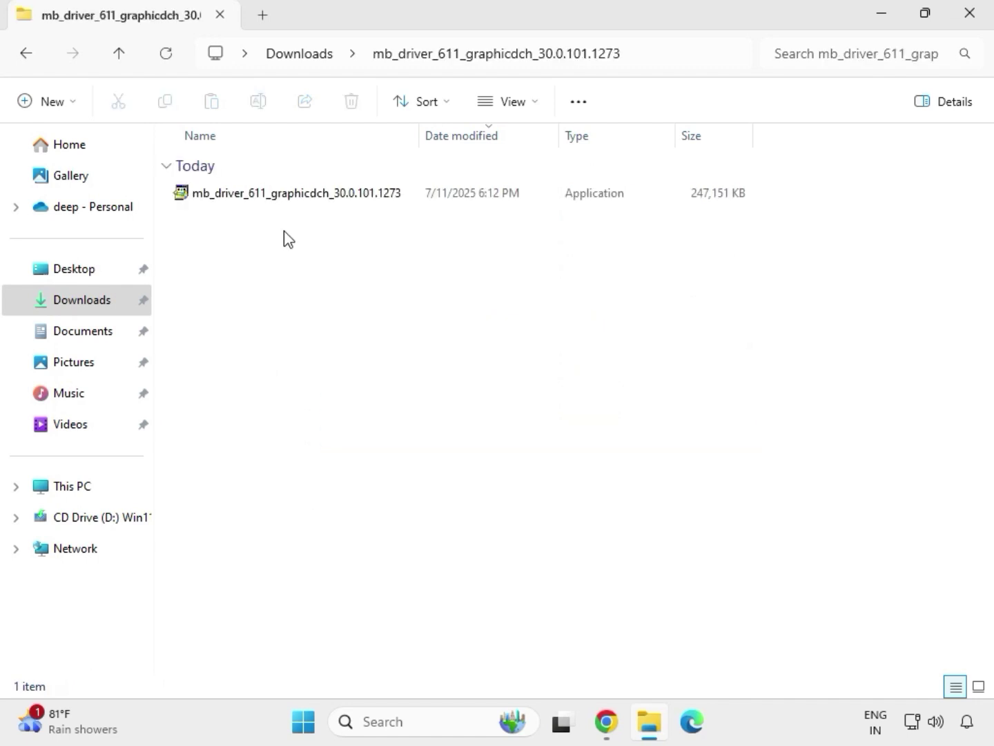
click(275, 198)
right_click(289, 226)
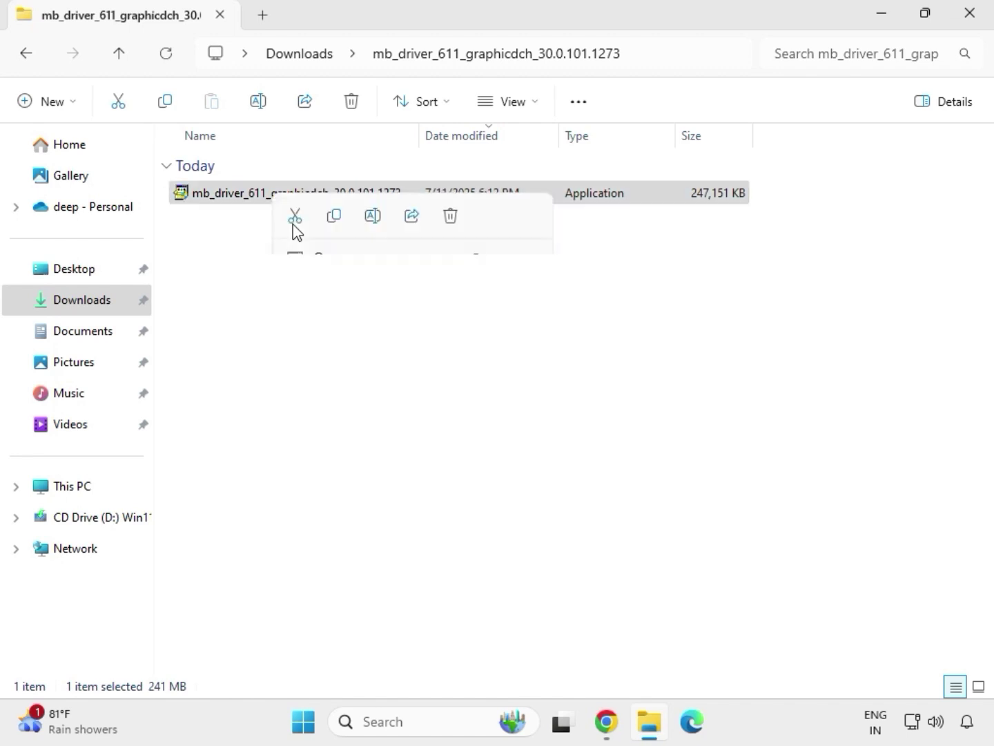
click(383, 352)
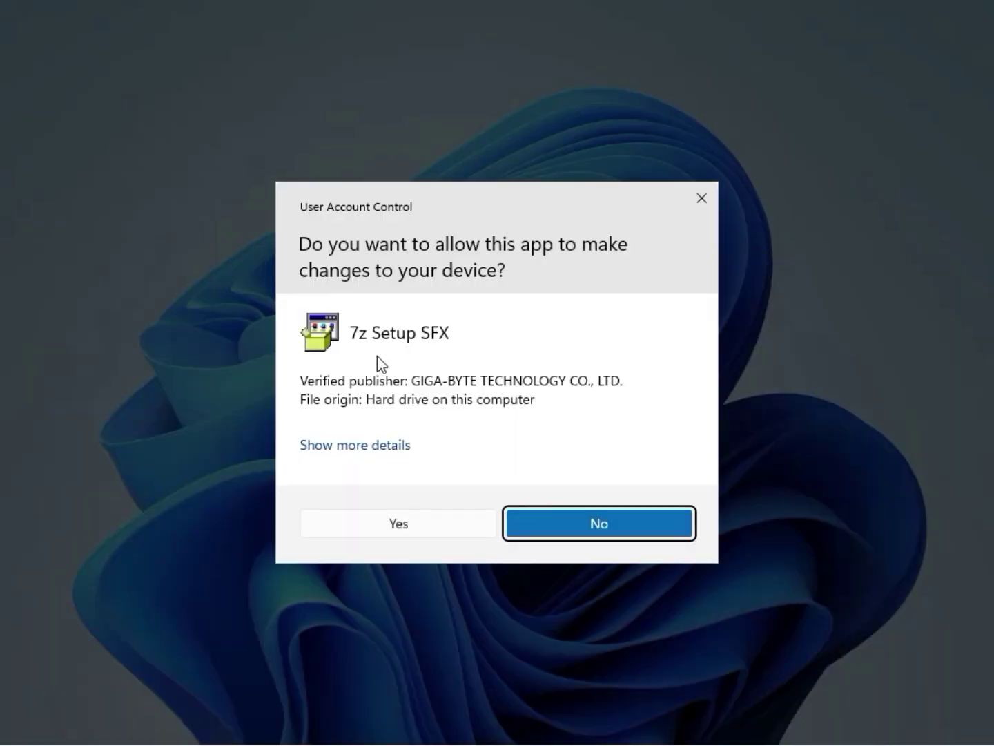
click(383, 529)
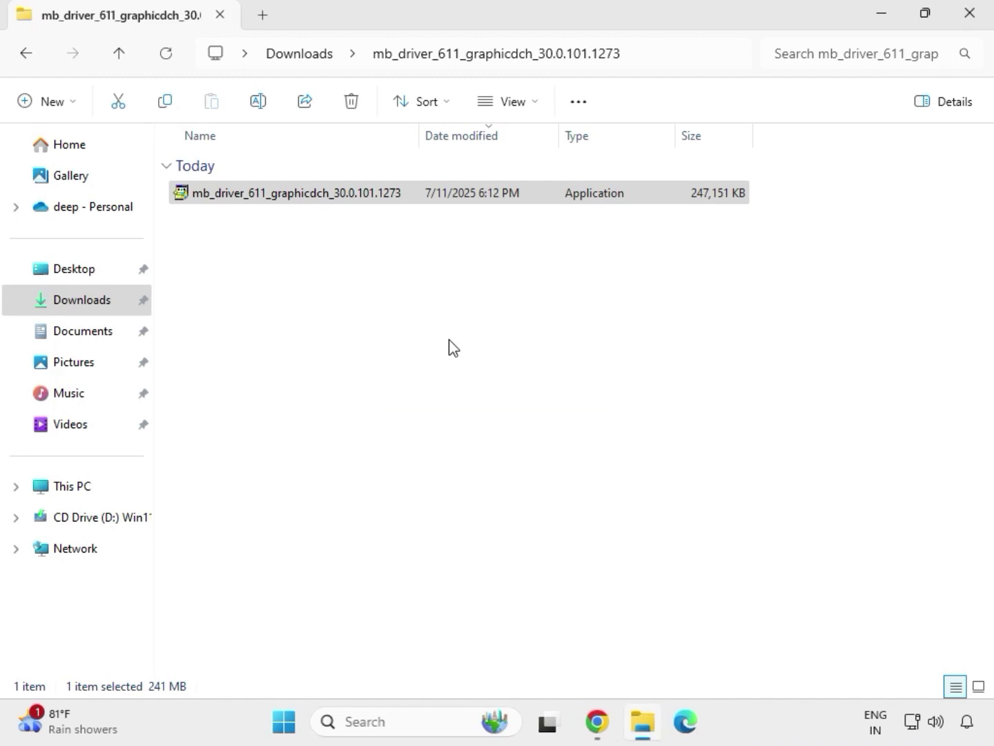
- Install the Realtek Audio Driver by running Setup from the extracted mb_driver_realtekdch_6.0.9225.1 folder as administrator, choosing to restart the computer later
click(309, 56)
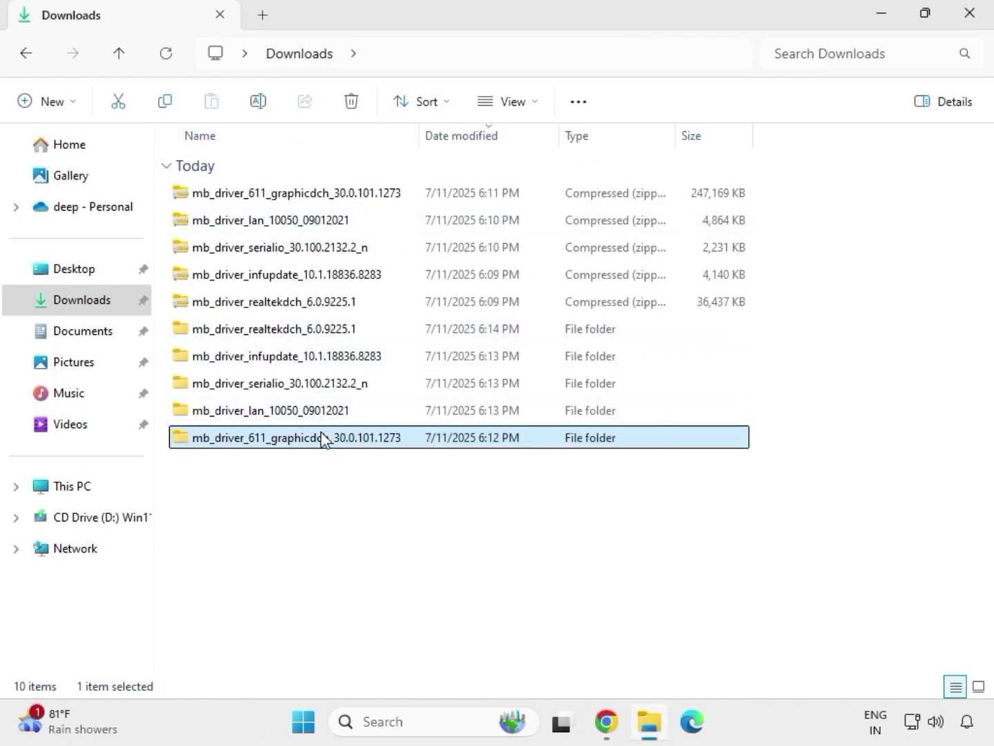
double_click(305, 330)
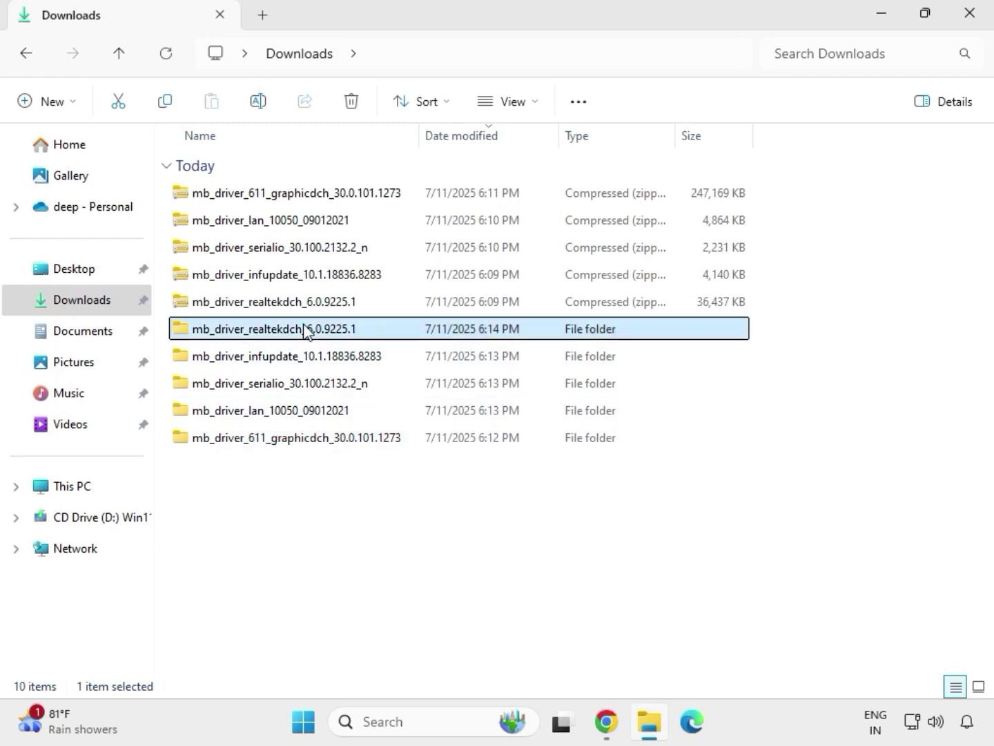
double_click(291, 192)
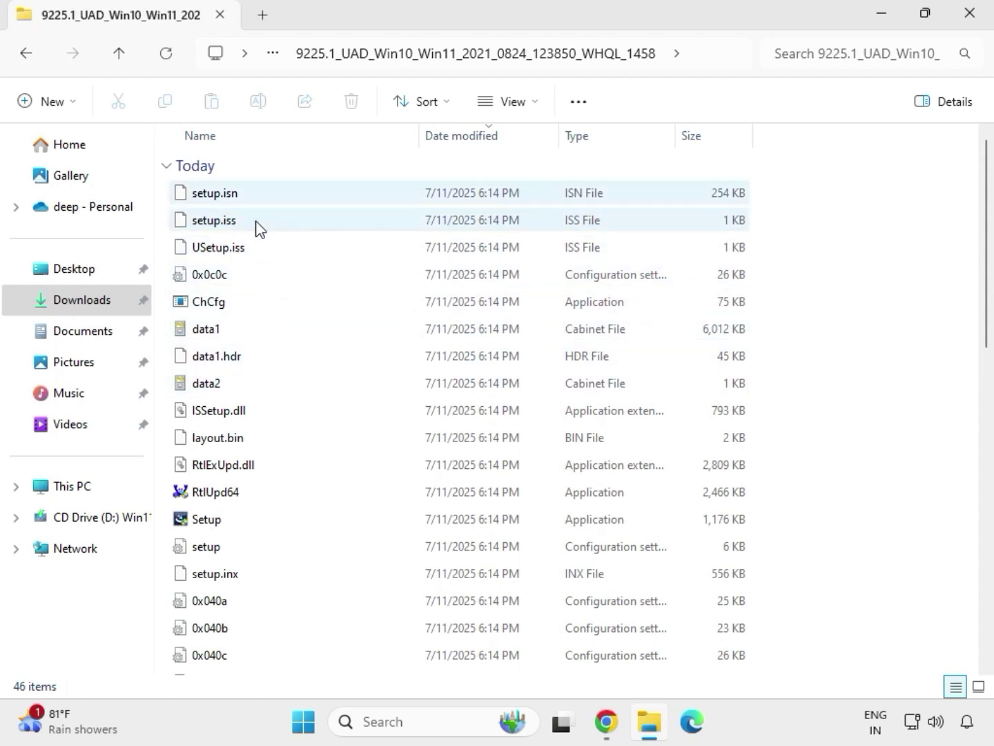
click(219, 524)
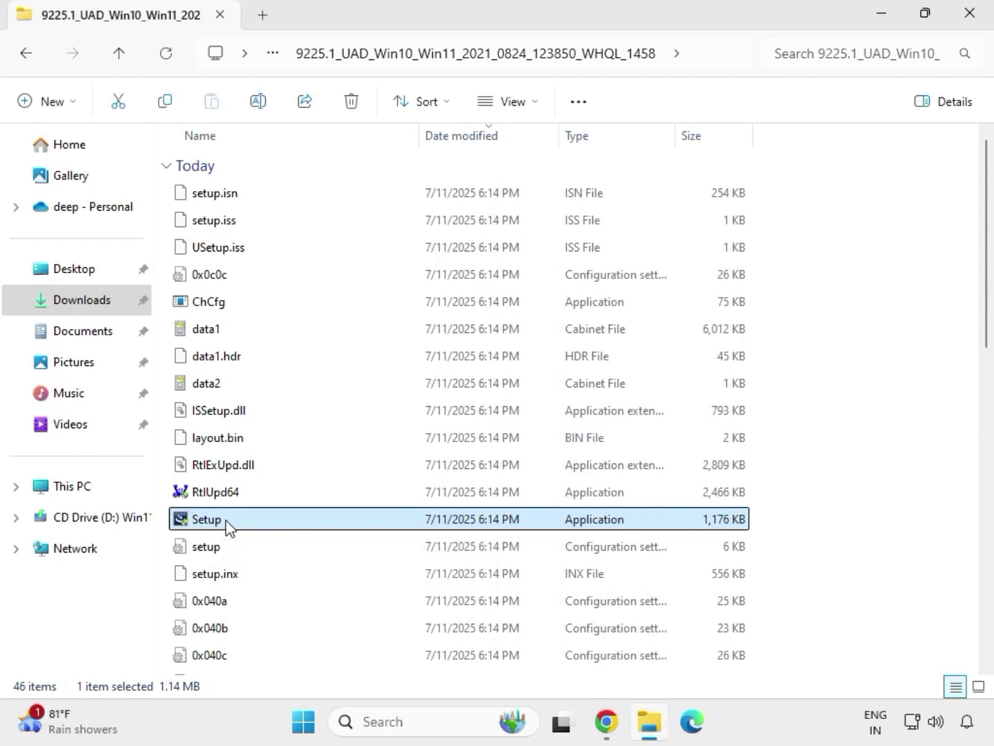
right_click(228, 527)
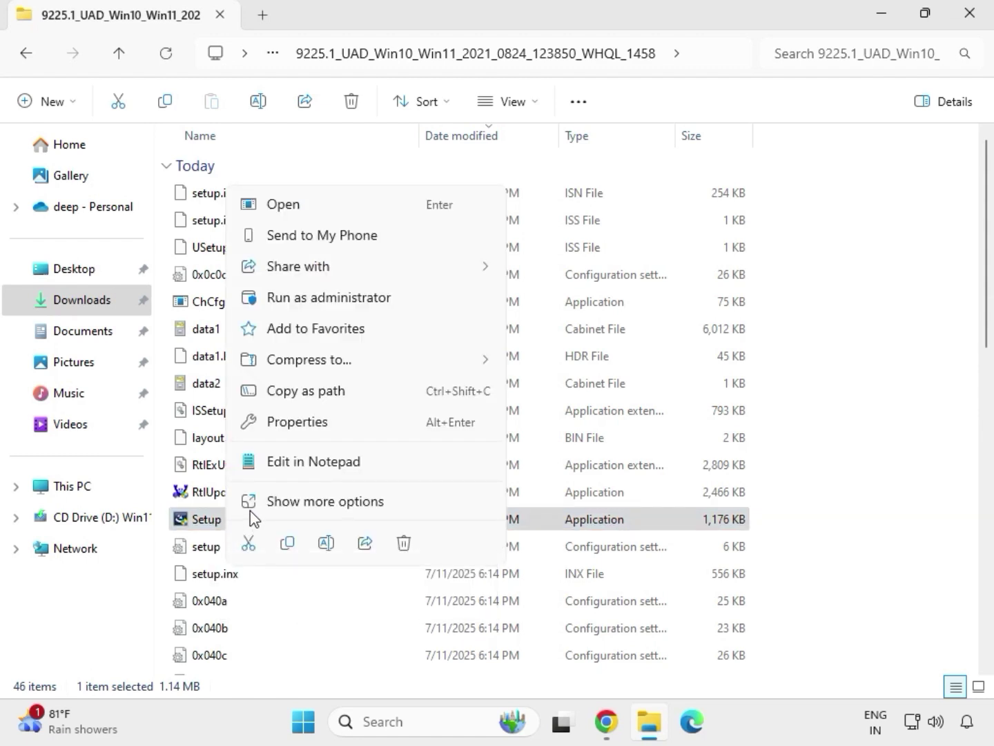
click(303, 302)
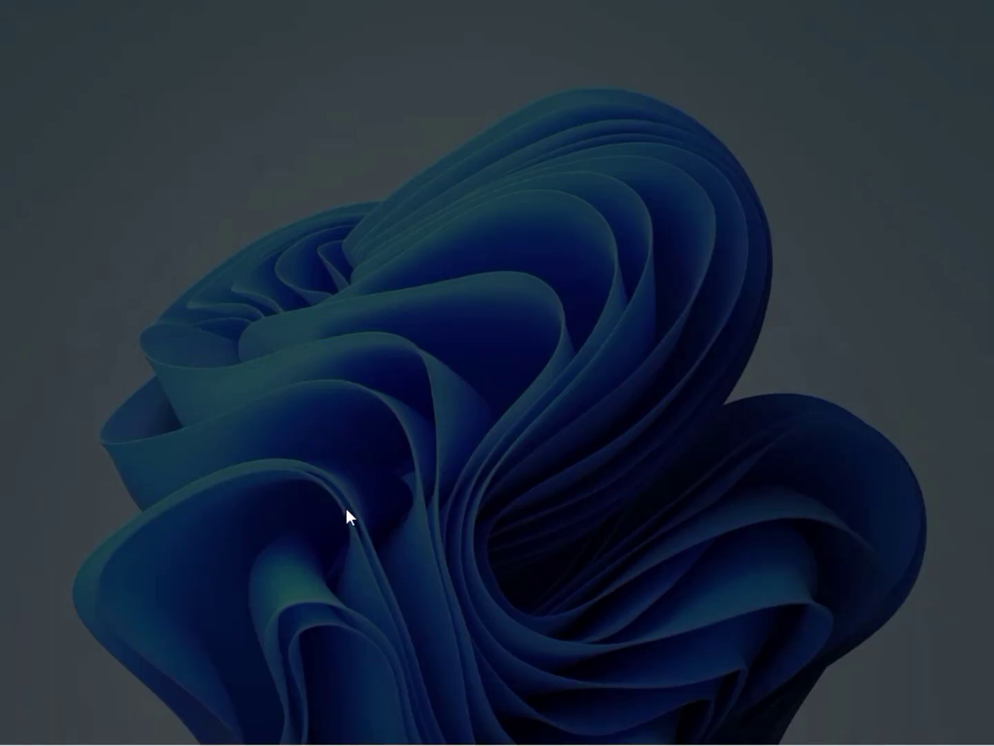
click(349, 519)
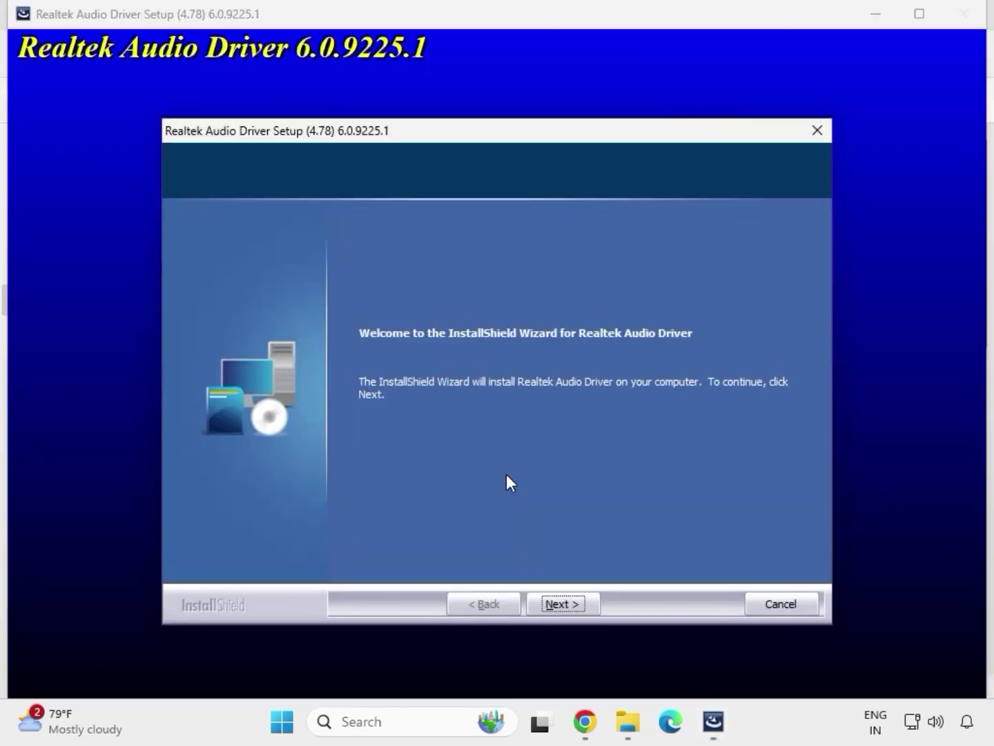
click(564, 601)
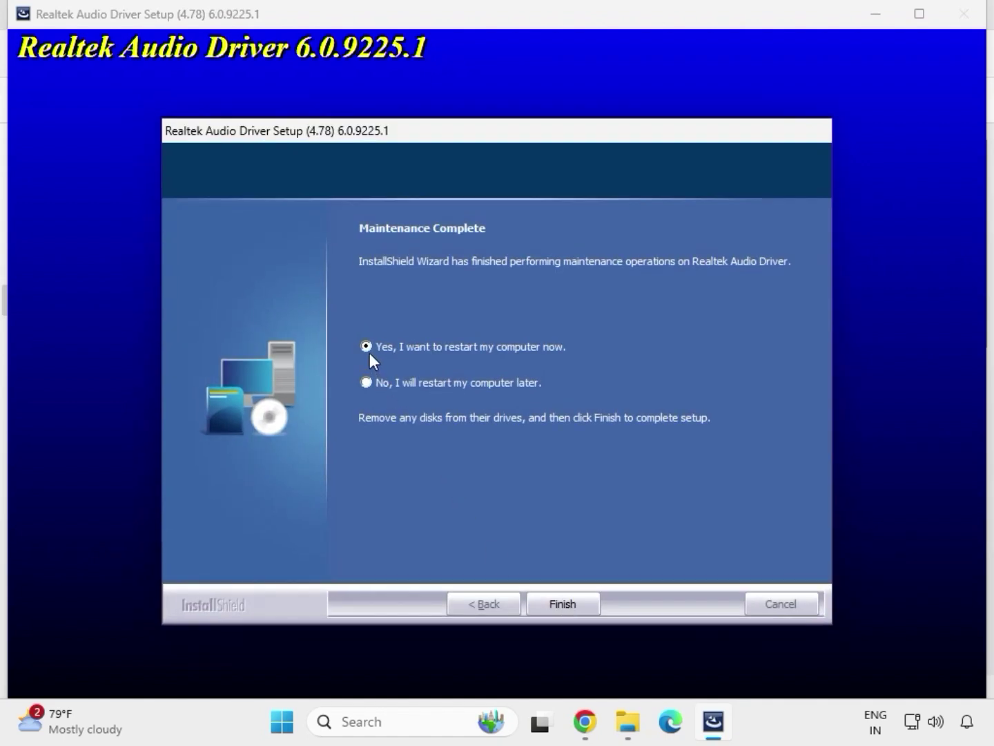
click(559, 603)
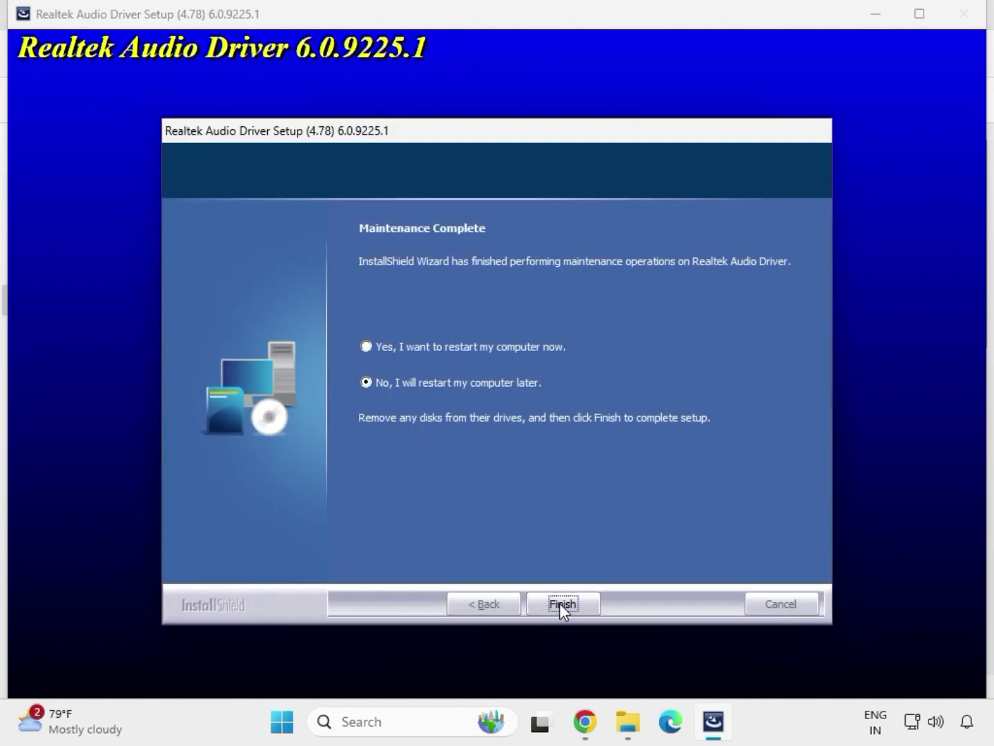